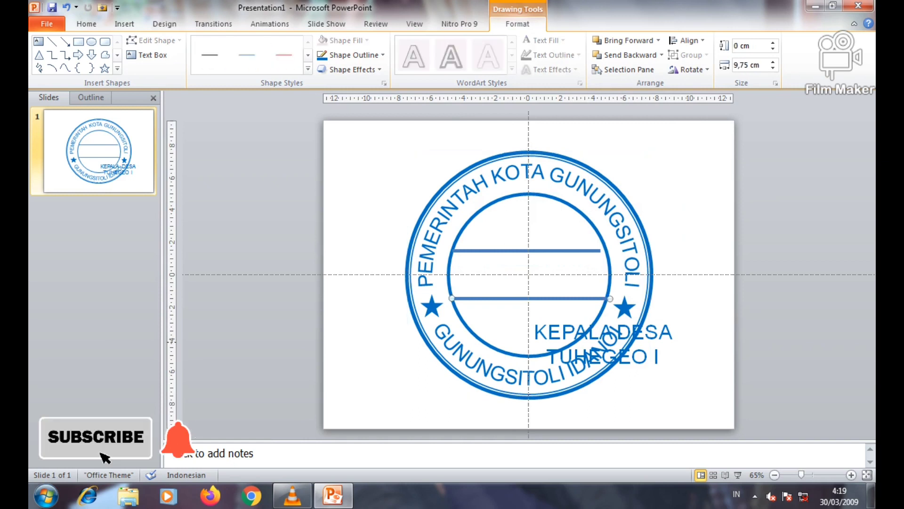
# Step: Adjust the right end of the lower horizontal line so that it meets the edge of the inner circle
pyautogui.hotkey('ctrl', 'z')
pyautogui.click(575, 295)
pyautogui.hotkey('ctrl', 'z')
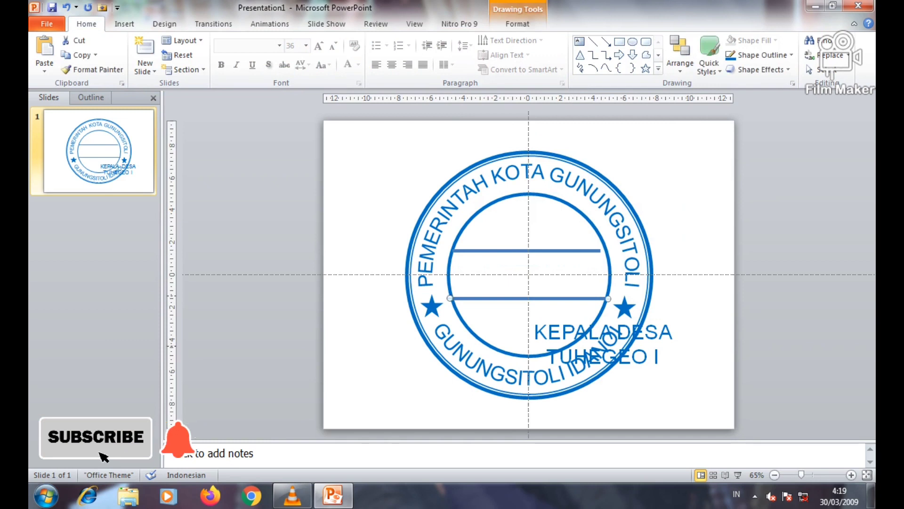
pyautogui.click(689, 365)
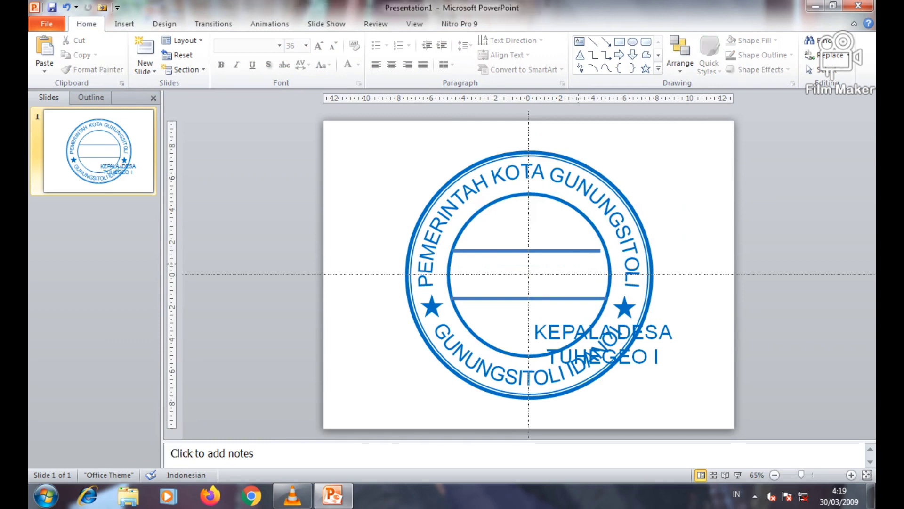
# Step: Extend the right end of the upper horizontal line to the edge of the inner circle
pyautogui.hotkey('ctrl', 'z')
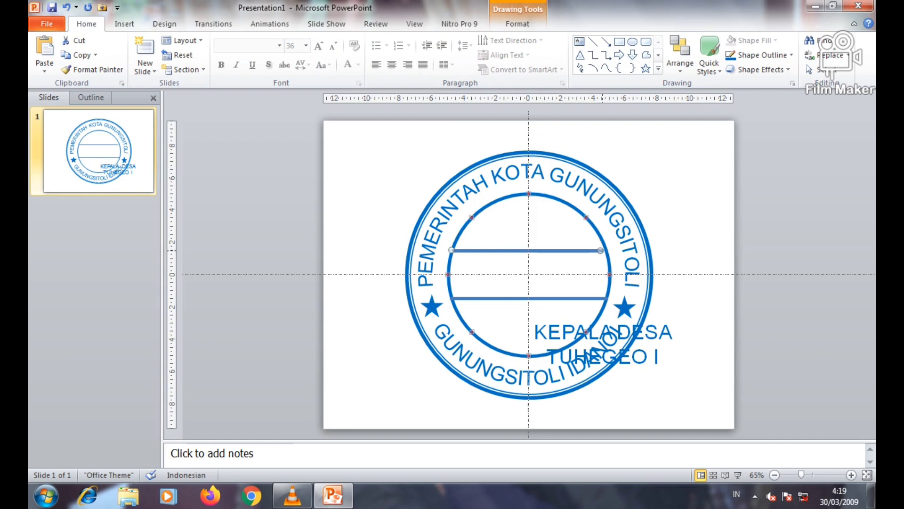
pyautogui.moveTo(606, 251); pyautogui.dragTo(607, 251)
pyautogui.click(586, 249)
pyautogui.click(592, 250)
pyautogui.hotkey('ctrl', 'z')
pyautogui.press('Escape')
# Step: Align the "KEPALA DESA TUHEGEO I" text box to the center and middle of the slide, between the two lines
pyautogui.click(660, 357)
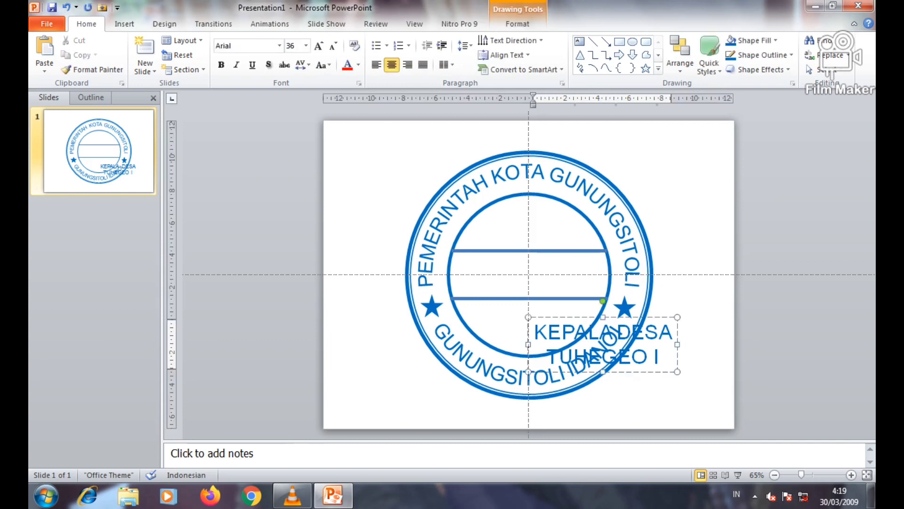
pyautogui.press('Escape')
pyautogui.click(753, 40)
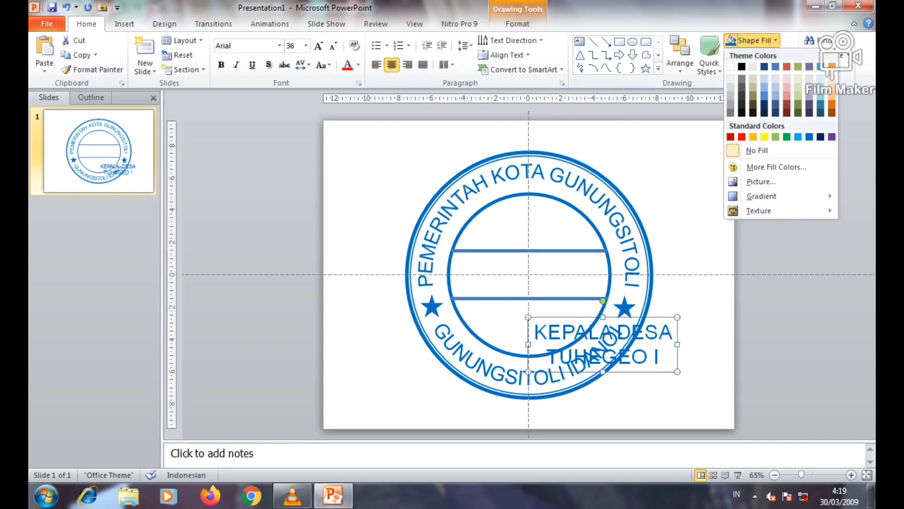
pyautogui.click(517, 24)
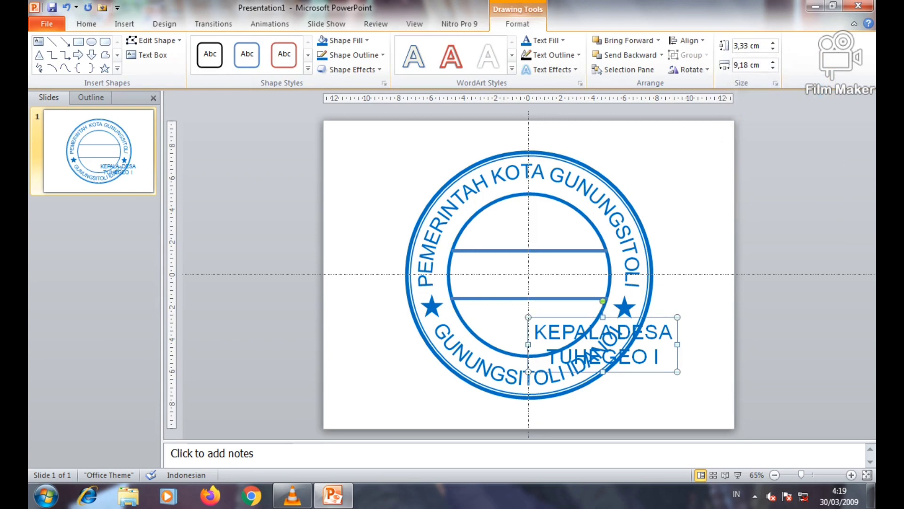
pyautogui.click(686, 40)
pyautogui.click(710, 70)
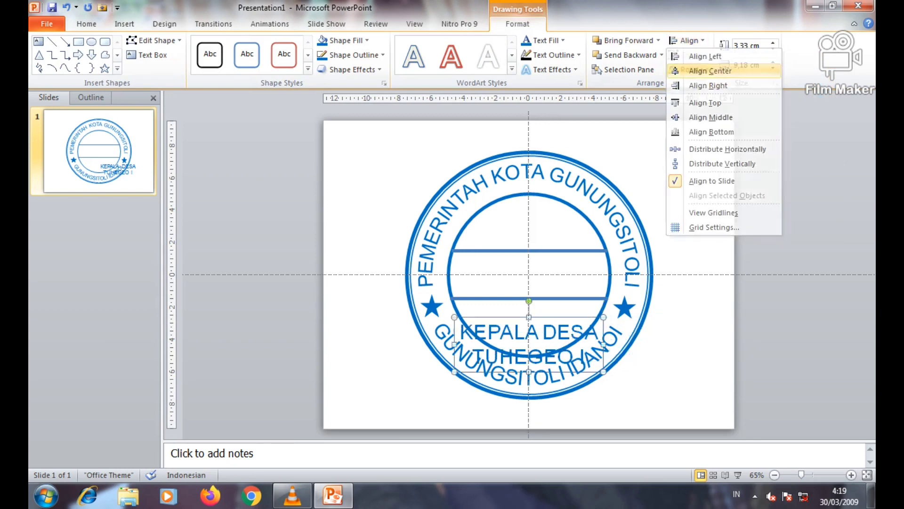
pyautogui.click(687, 40)
pyautogui.click(711, 117)
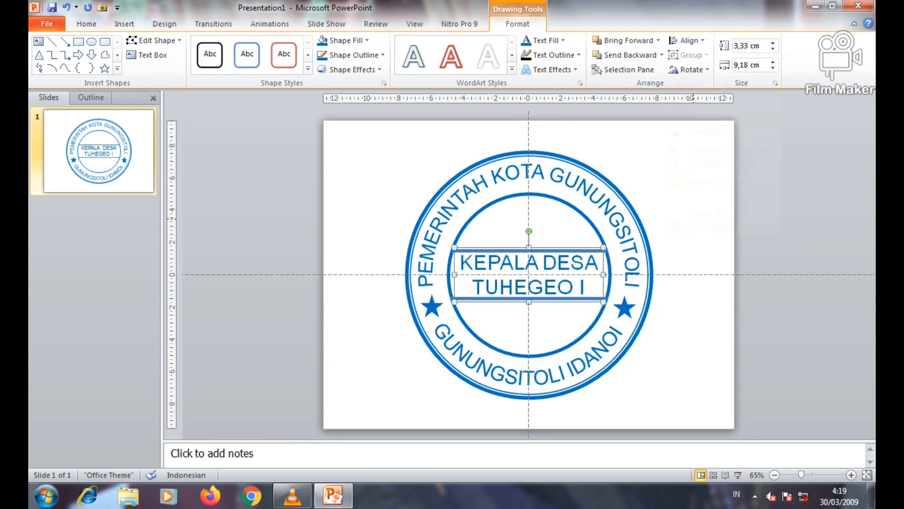
pyautogui.press('Escape')
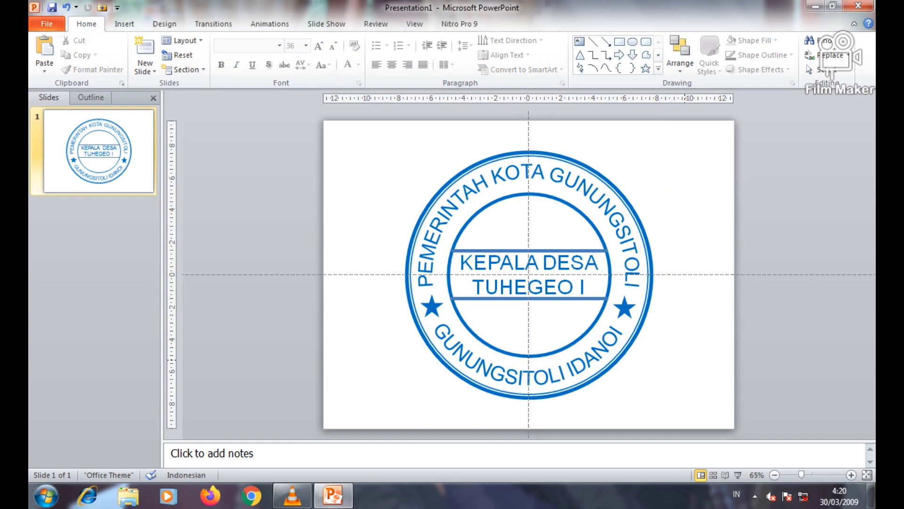
# Step: Set the transparency of the slide background's solid fill to 100%
pyautogui.rightClick(686, 359)
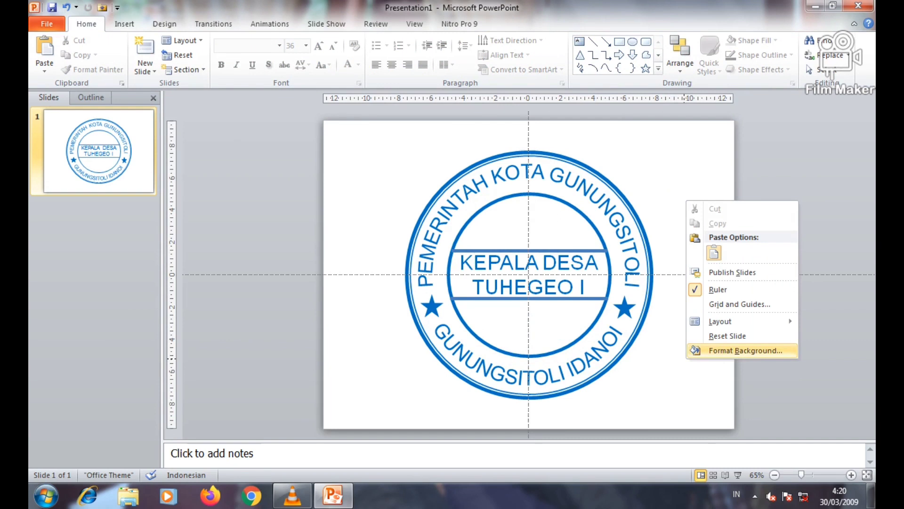
pyautogui.click(744, 350)
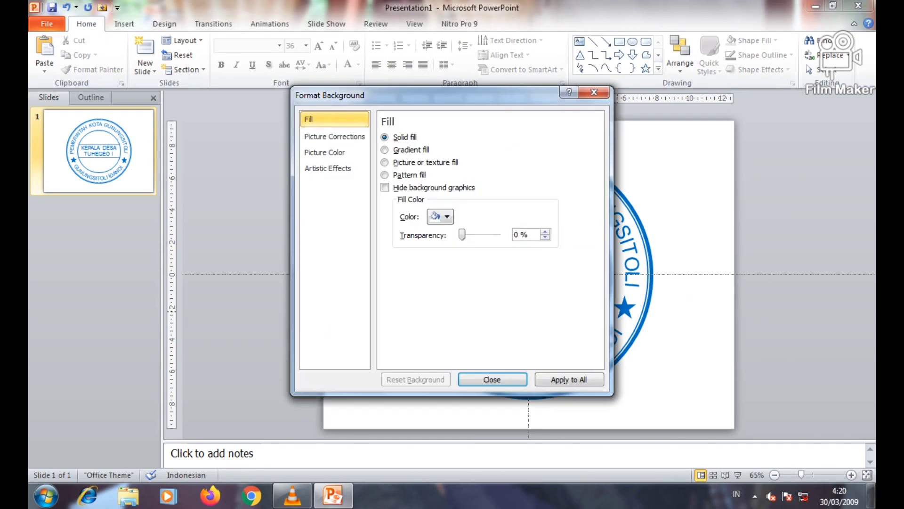
pyautogui.moveTo(462, 235); pyautogui.dragTo(497, 234)
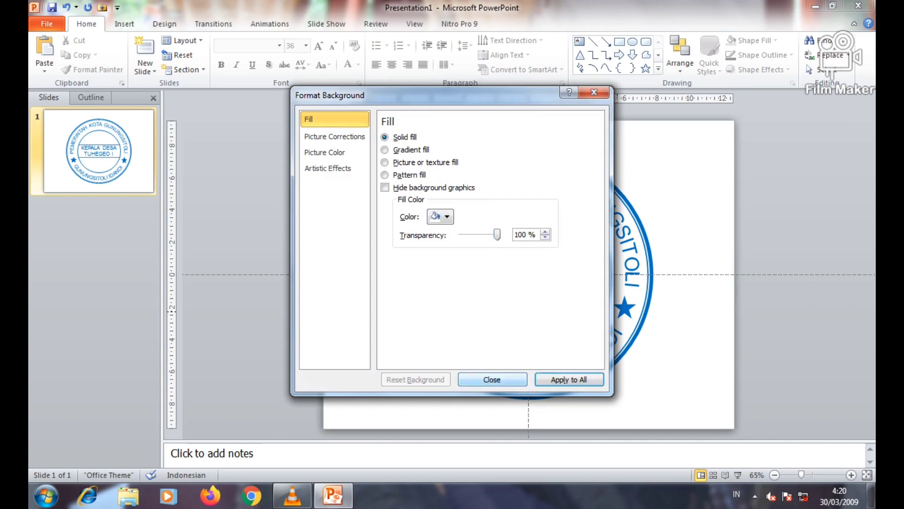
pyautogui.click(492, 380)
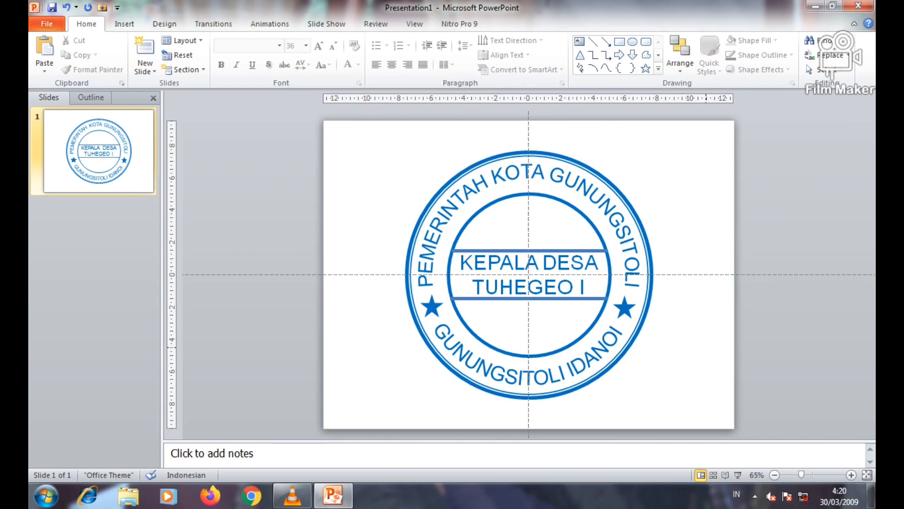
# Step: Select all the stamp's shapes and texts and group them into a single object
pyautogui.hotkey('ctrl', 'a')
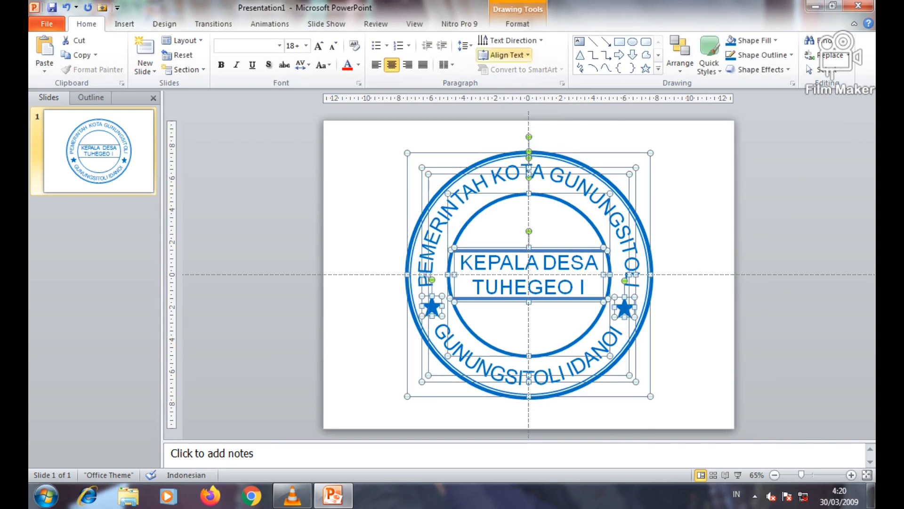
pyautogui.click(517, 23)
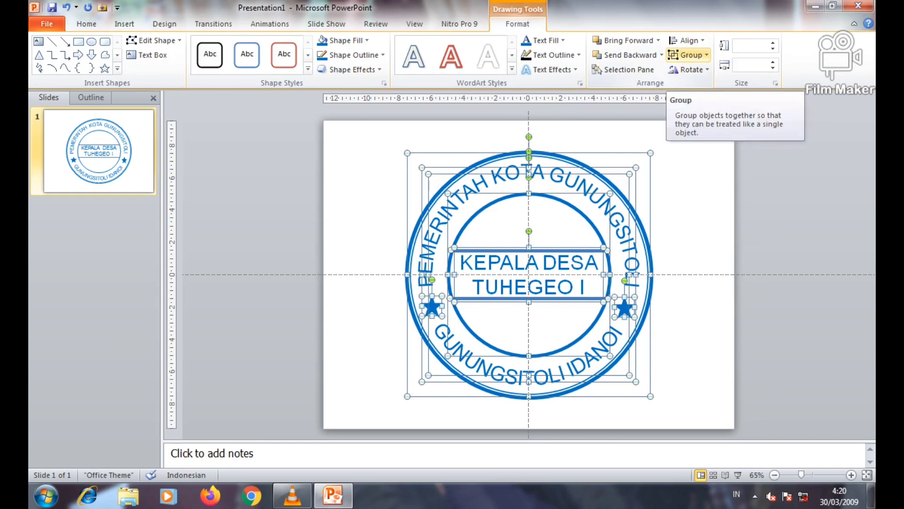
pyautogui.click(688, 55)
pyautogui.click(699, 70)
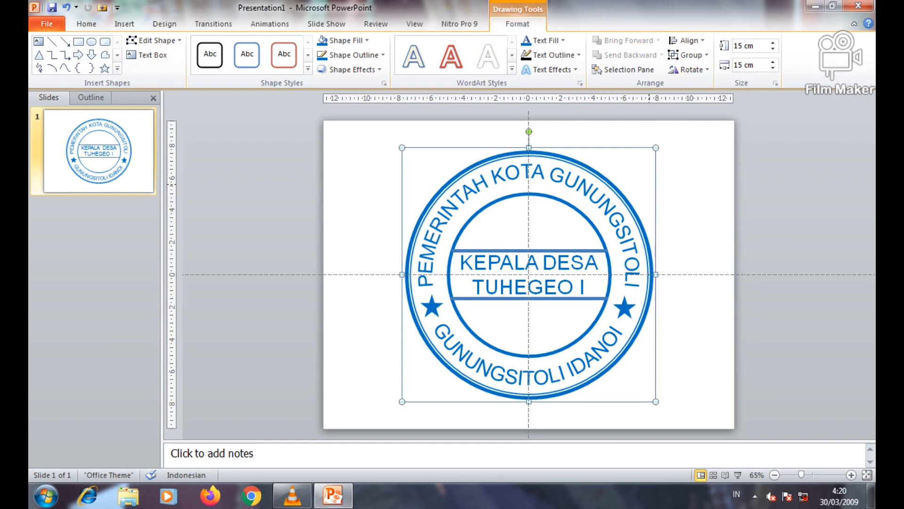
# Step: Start saving the grouped stamp as a picture in PNG format with the file name "KEPALA DESA TUHEGEO I"
pyautogui.rightClick(631, 175)
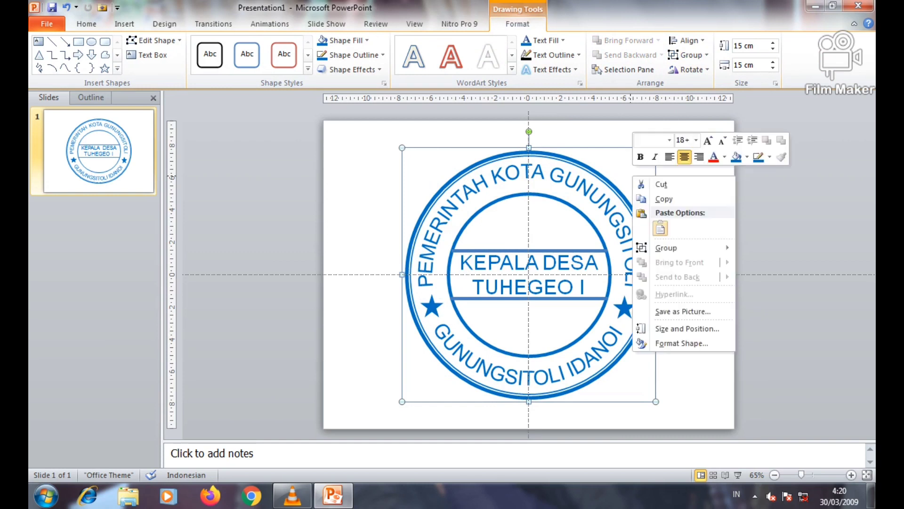
pyautogui.click(683, 311)
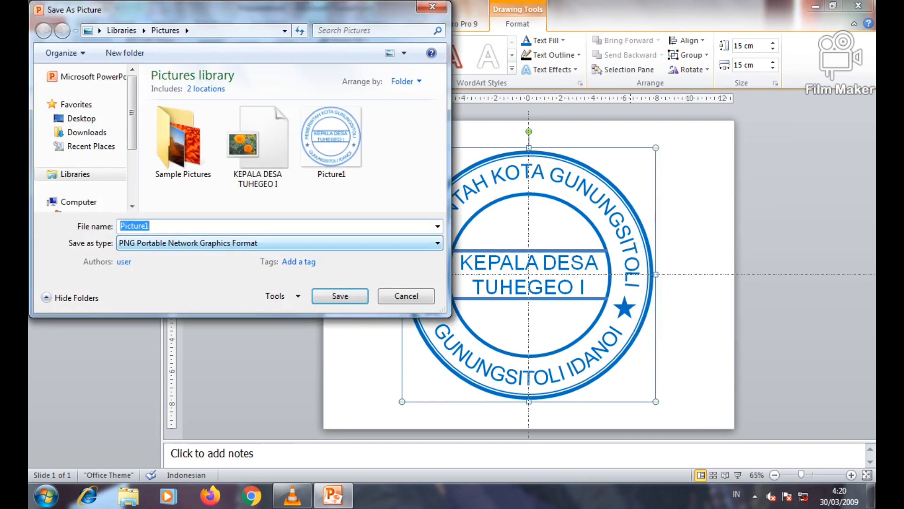
pyautogui.click(280, 242)
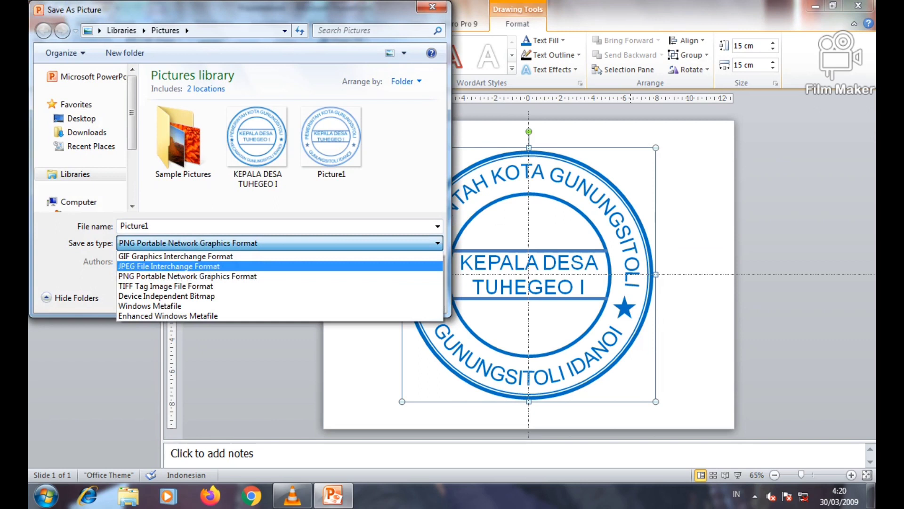
pyautogui.click(169, 262)
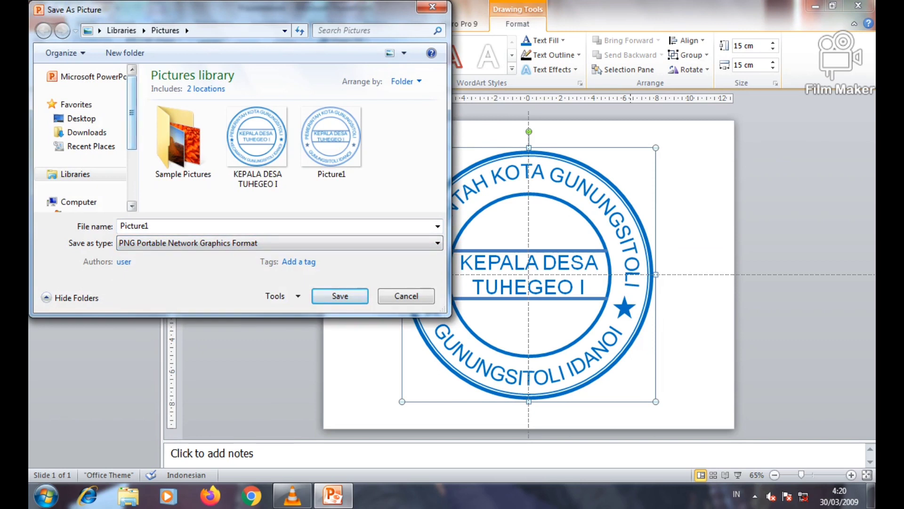
pyautogui.click(134, 226)
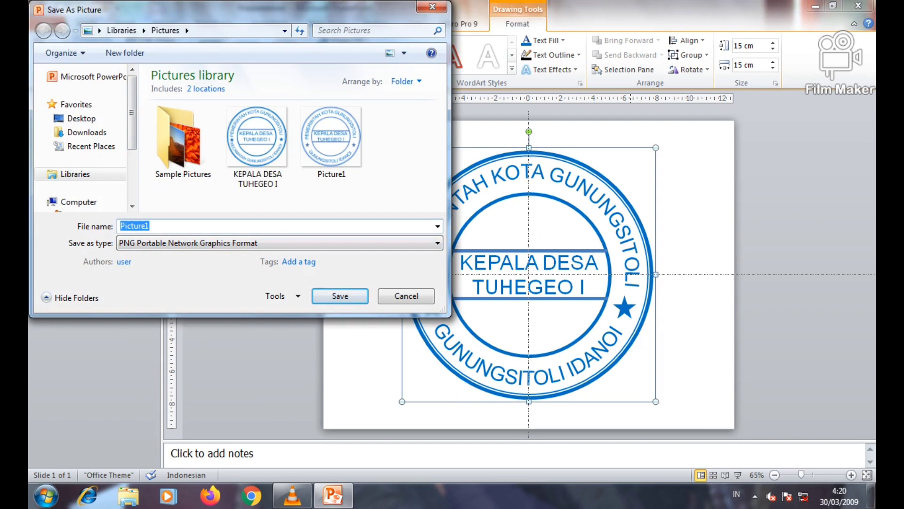
pyautogui.write('KEPALA DESA TUHEGEO I')
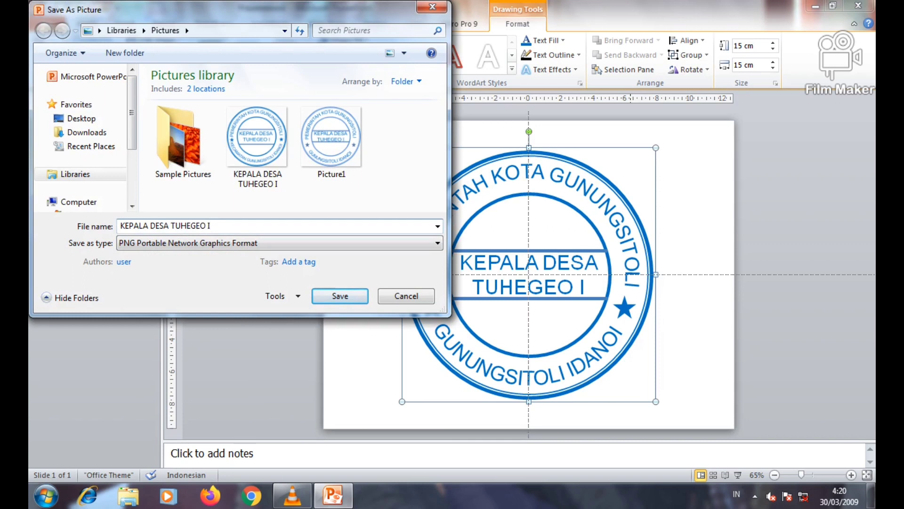
# Step: Create a folder named TUTORIAL on Local Disk (D:) and save the stamp picture in it
pyautogui.scroll(-2, 81, 136)
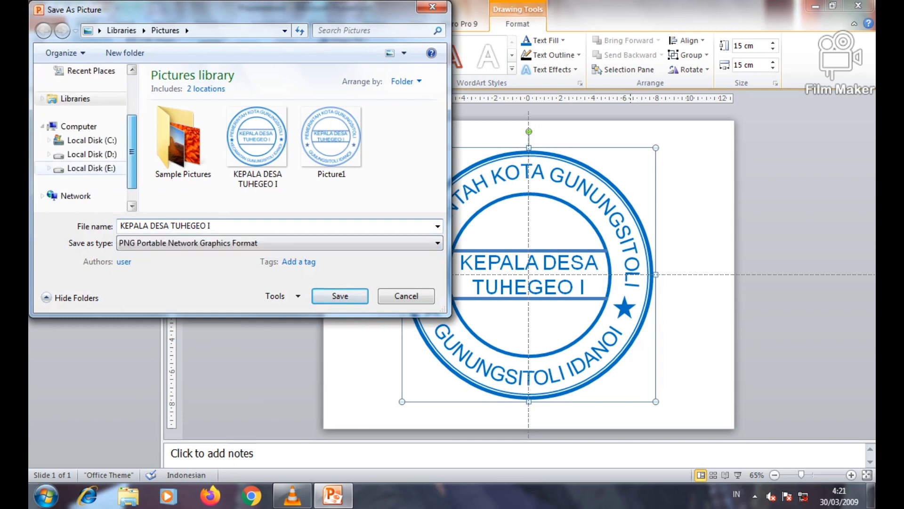
pyautogui.click(92, 154)
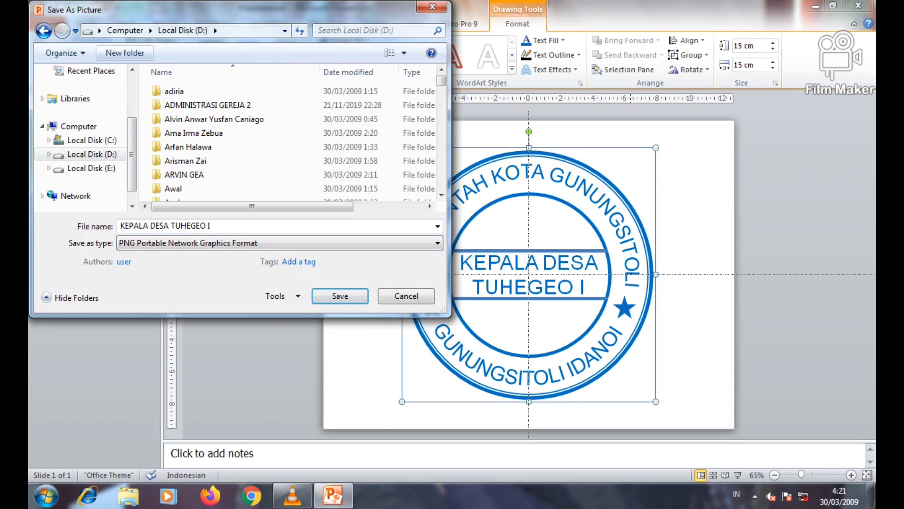
pyautogui.click(124, 53)
pyautogui.write('TU')
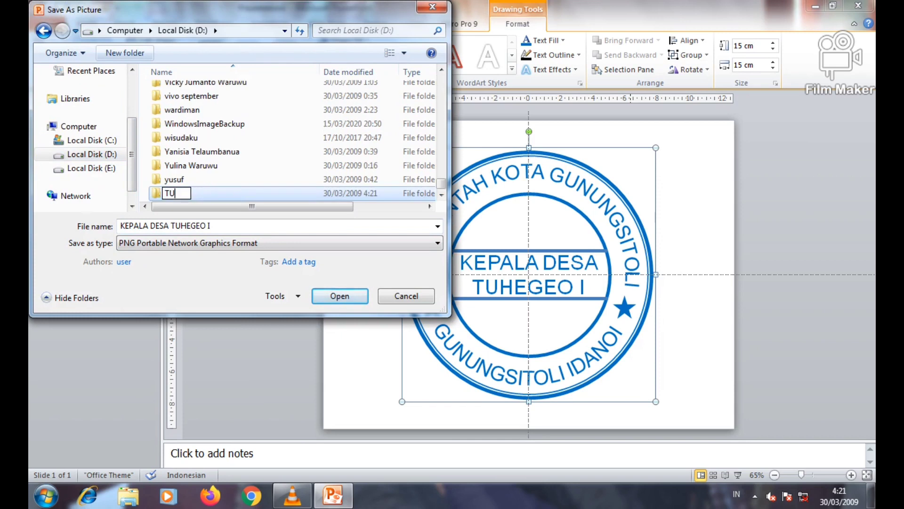
pyautogui.write('TORIAL')
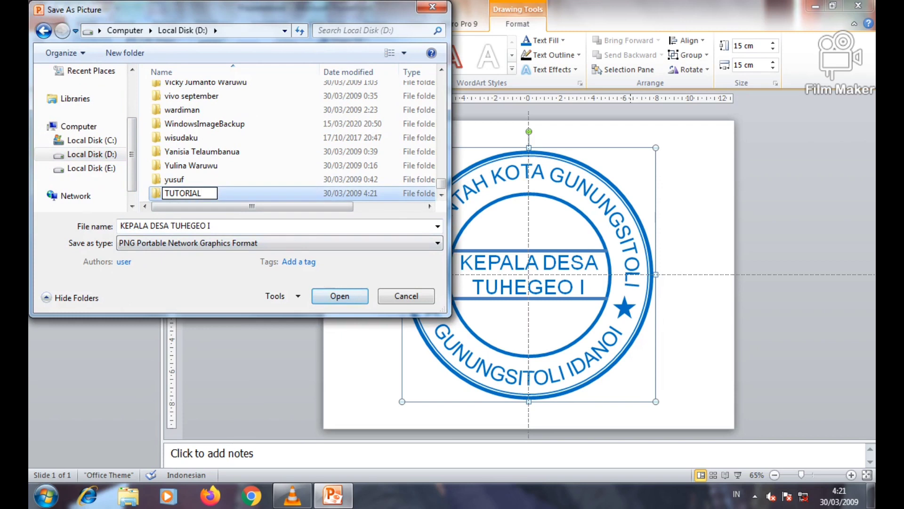
pyautogui.press('Return')
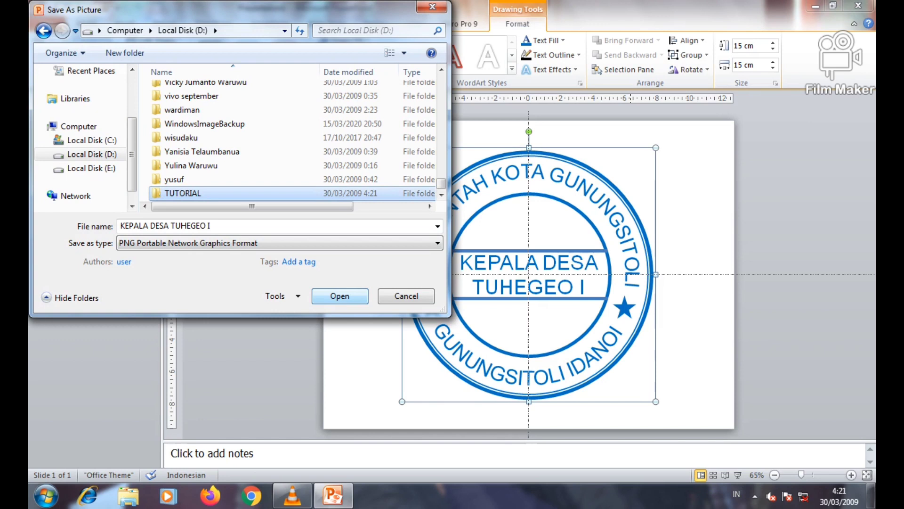
pyautogui.click(340, 296)
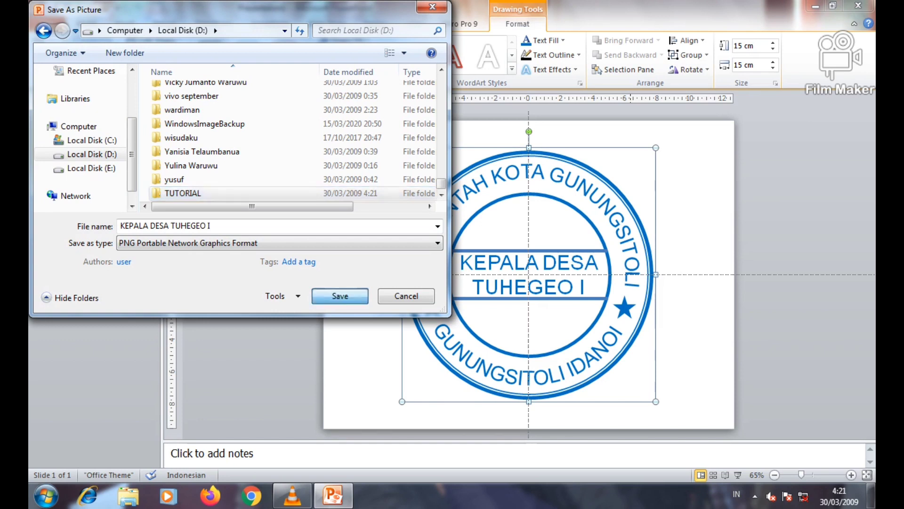
pyautogui.press('Return')
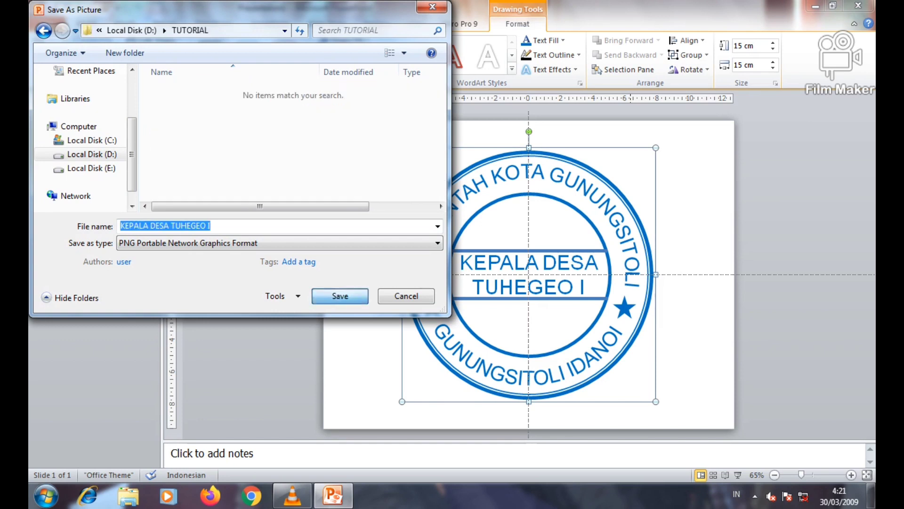
# Step: Close the presentation without saving its changes
pyautogui.click(858, 6)
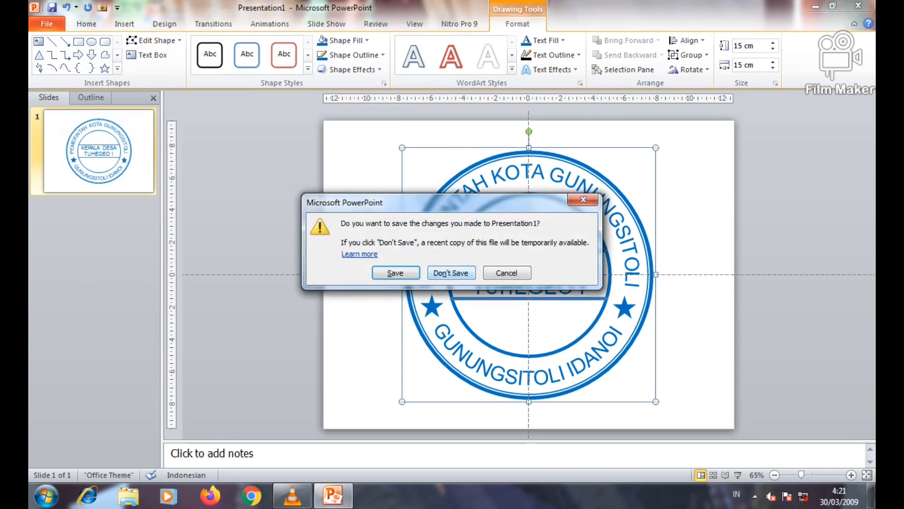
pyautogui.press('n')
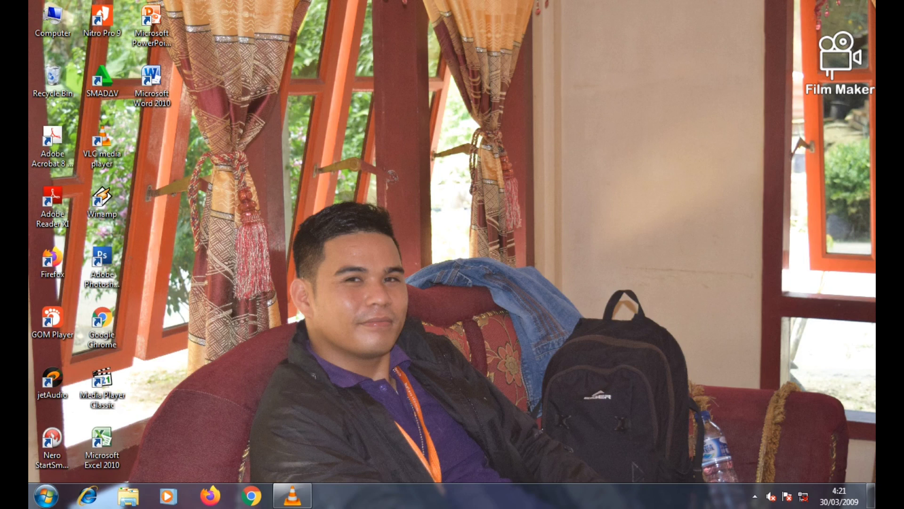
# Step: Open the TUTORIAL folder on Local Disk (D:) and preview the KEPALA DESA TUHEGEO I picture
pyautogui.click(128, 495)
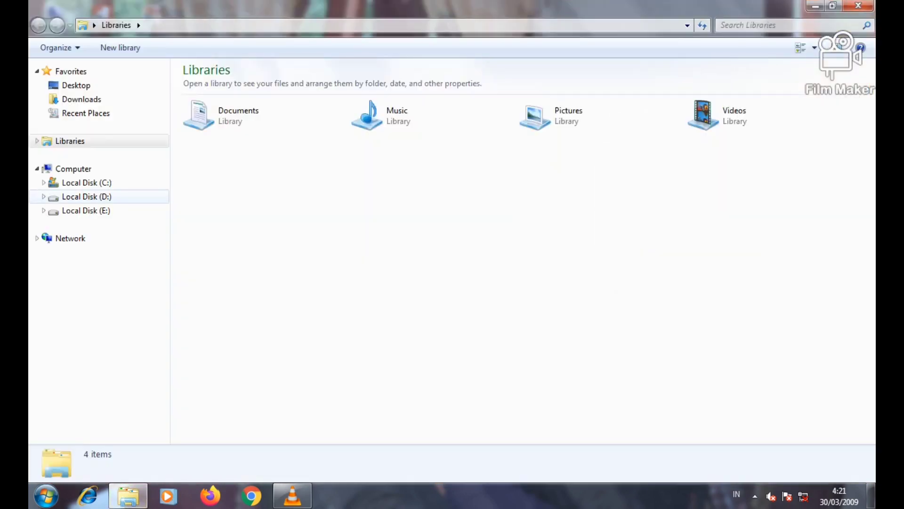
pyautogui.click(86, 197)
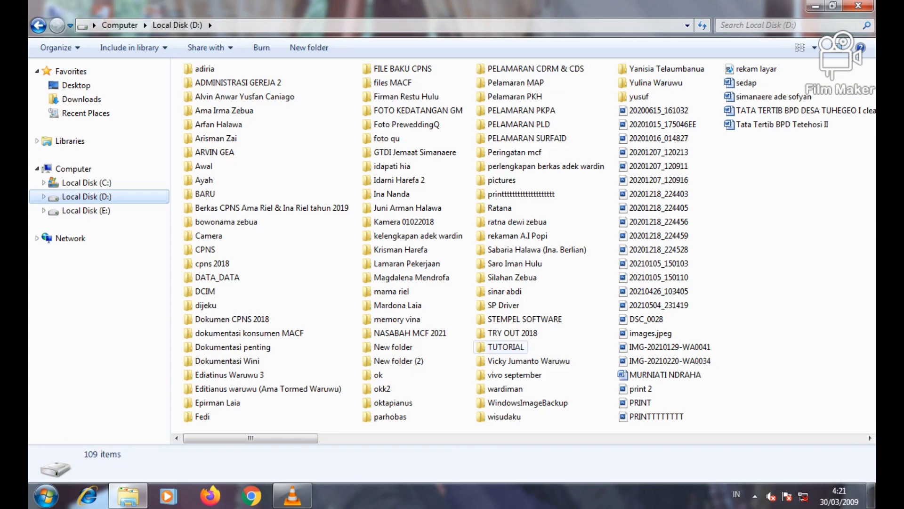
pyautogui.doubleClick(505, 347)
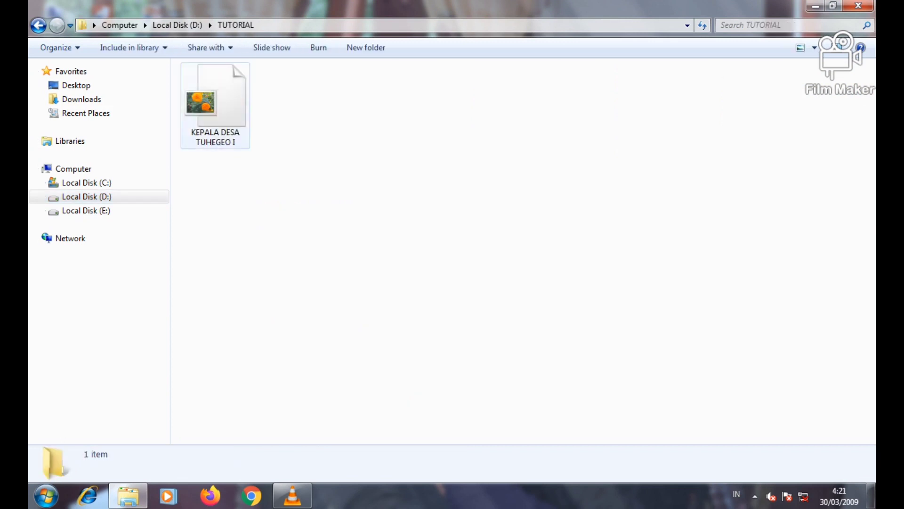
pyautogui.rightClick(208, 101)
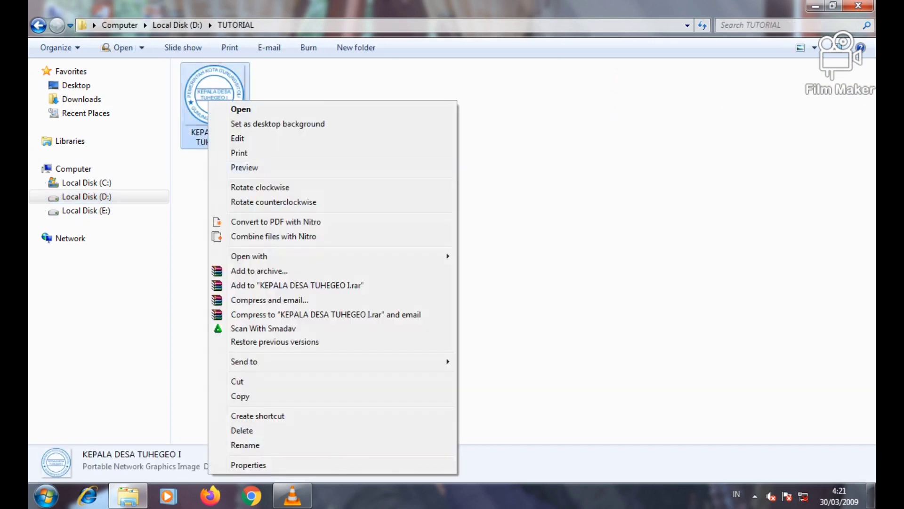
pyautogui.click(245, 167)
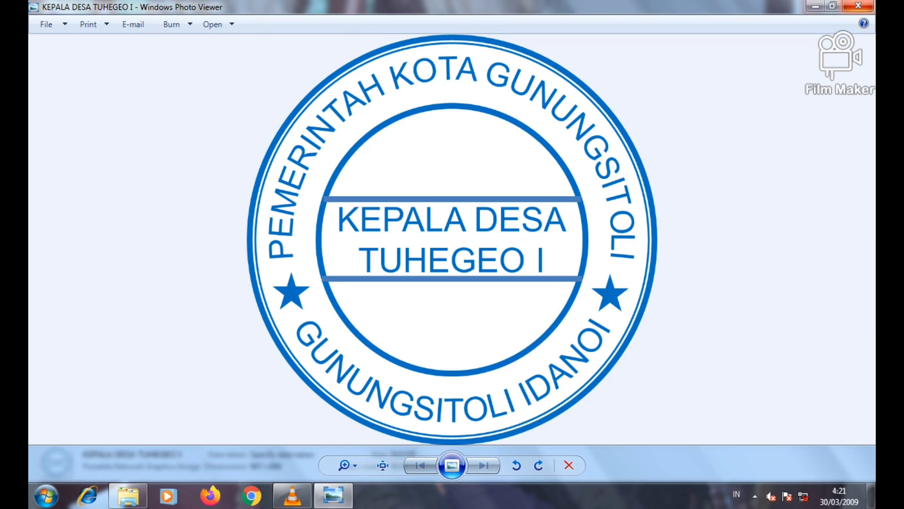
pyautogui.click(858, 5)
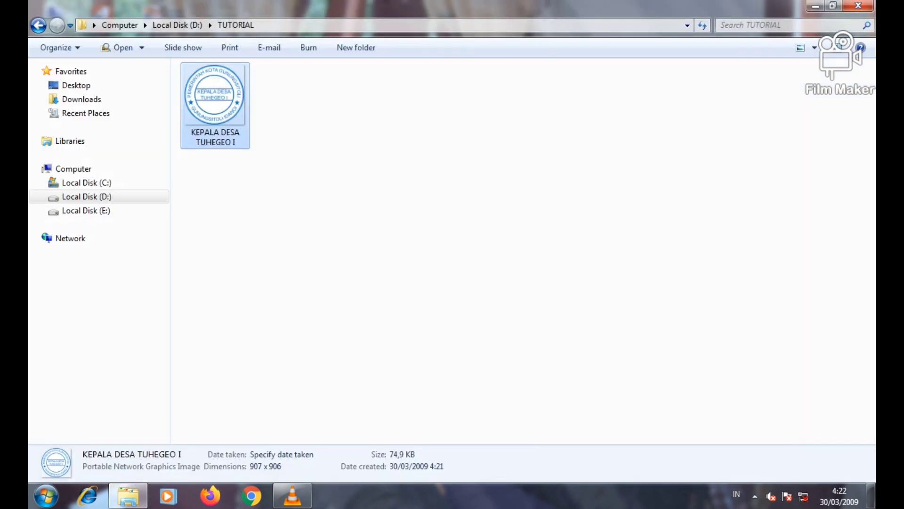
# Step: Open the KEPALA DESA TUHEGEO I picture in Paint for editing
pyautogui.rightClick(225, 109)
pyautogui.moveTo(282, 264)
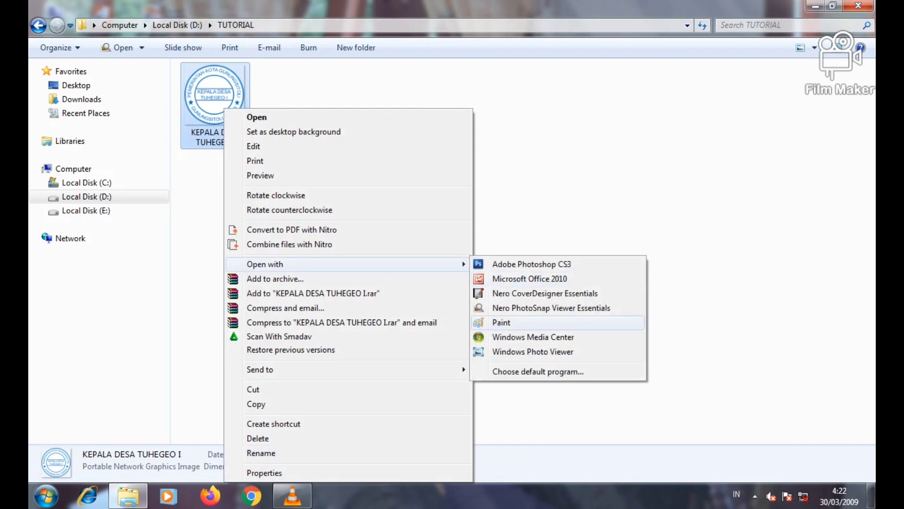
pyautogui.click(501, 322)
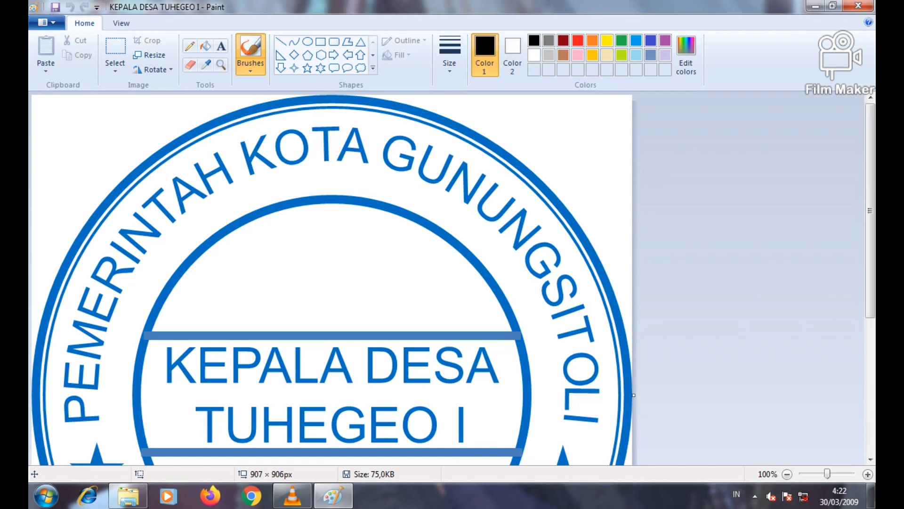
pyautogui.click(786, 474)
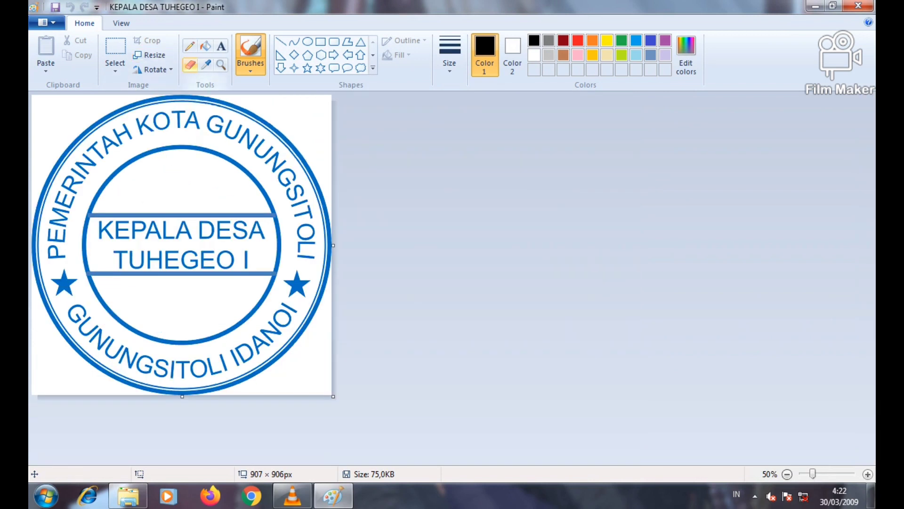
# Step: Erase thin gaps across the stamp's outer and inner rings and its upper line, then save the picture and close Paint
pyautogui.click(189, 65)
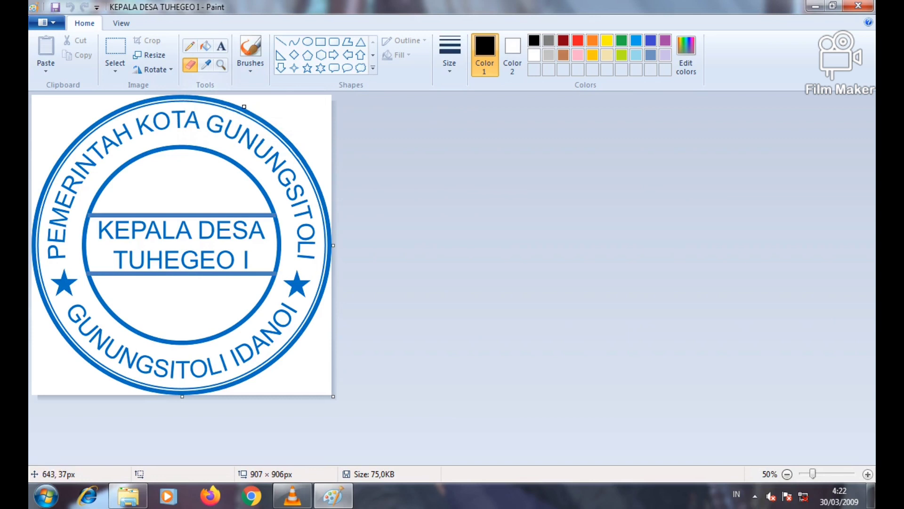
pyautogui.moveTo(245, 103); pyautogui.dragTo(296, 159)
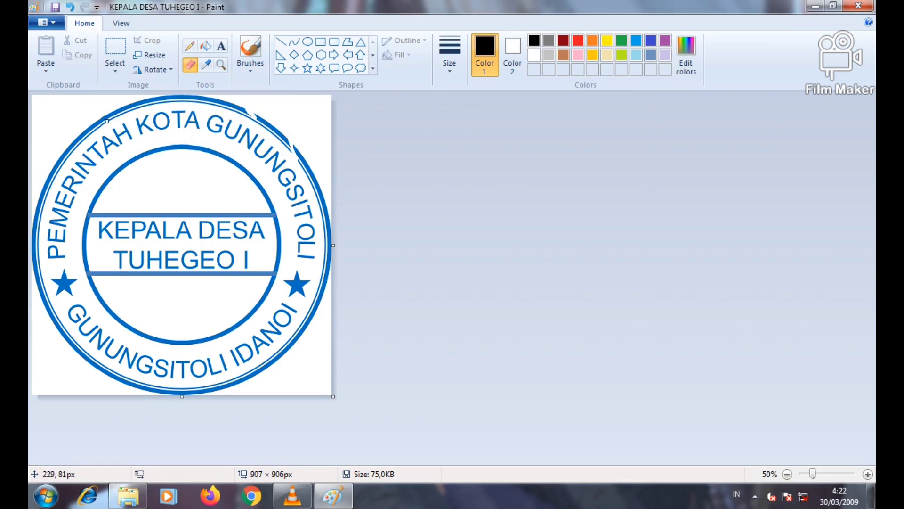
pyautogui.moveTo(69, 148)
pyautogui.mouseDown()
pyautogui.moveTo(34, 283)
pyautogui.moveTo(59, 342)
pyautogui.moveTo(168, 381)
pyautogui.moveTo(245, 383)
pyautogui.moveTo(288, 352)
pyautogui.moveTo(325, 274)
pyautogui.moveTo(321, 296)
pyautogui.mouseUp()
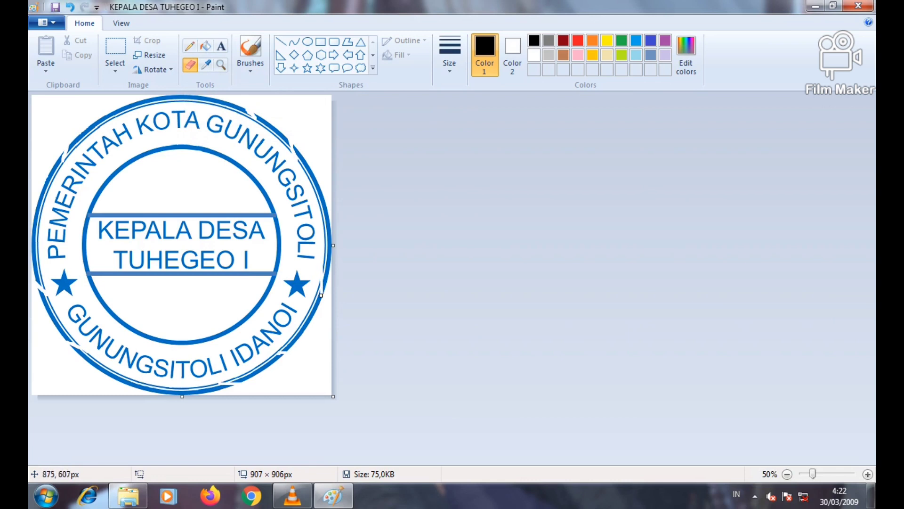
pyautogui.moveTo(122, 301)
pyautogui.mouseDown()
pyautogui.moveTo(153, 340)
pyautogui.moveTo(192, 312)
pyautogui.moveTo(248, 325)
pyautogui.mouseUp()
pyautogui.moveTo(163, 210); pyautogui.dragTo(175, 217)
pyautogui.moveTo(116, 180); pyautogui.dragTo(141, 152)
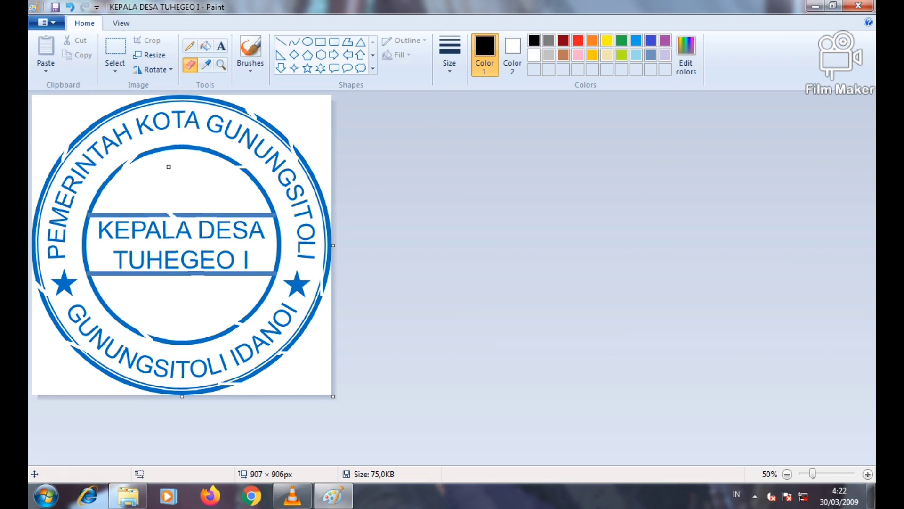
pyautogui.click(55, 7)
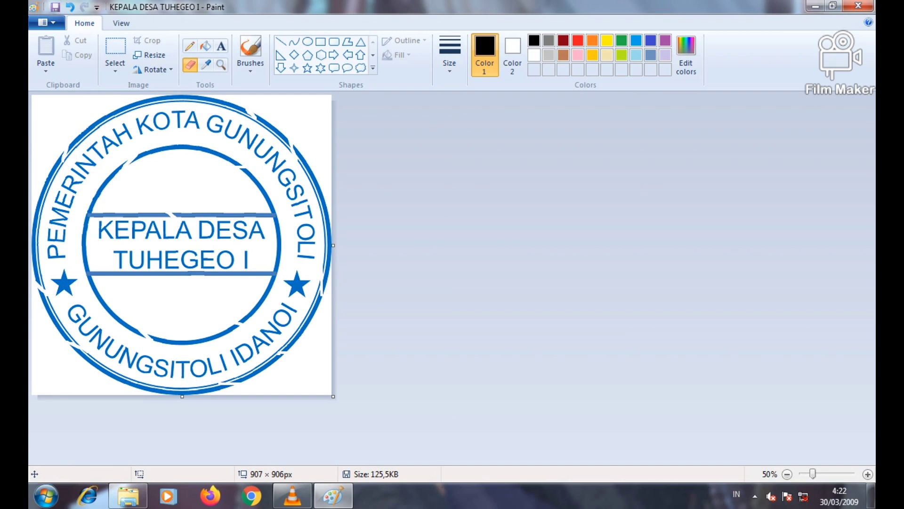
pyautogui.click(859, 6)
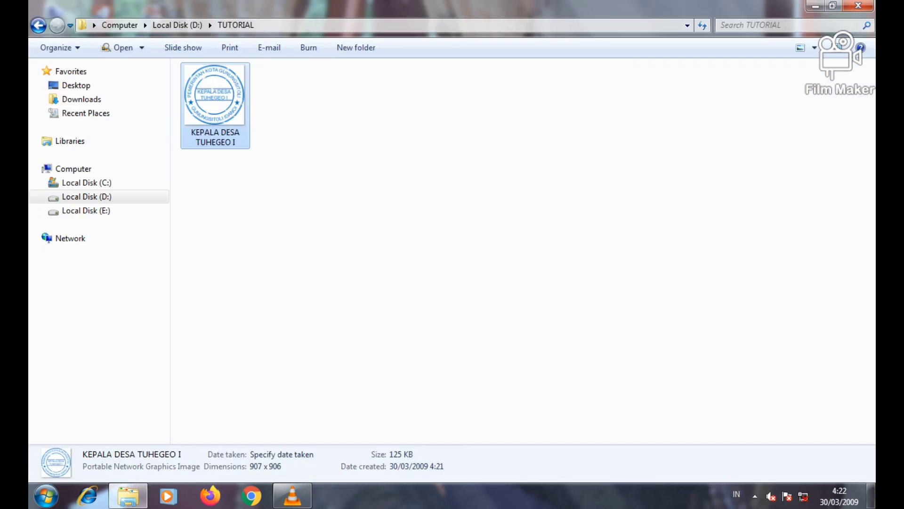
# Step: Preview the edited stamp picture to check the erased gaps
pyautogui.click(357, 188)
pyautogui.rightClick(236, 113)
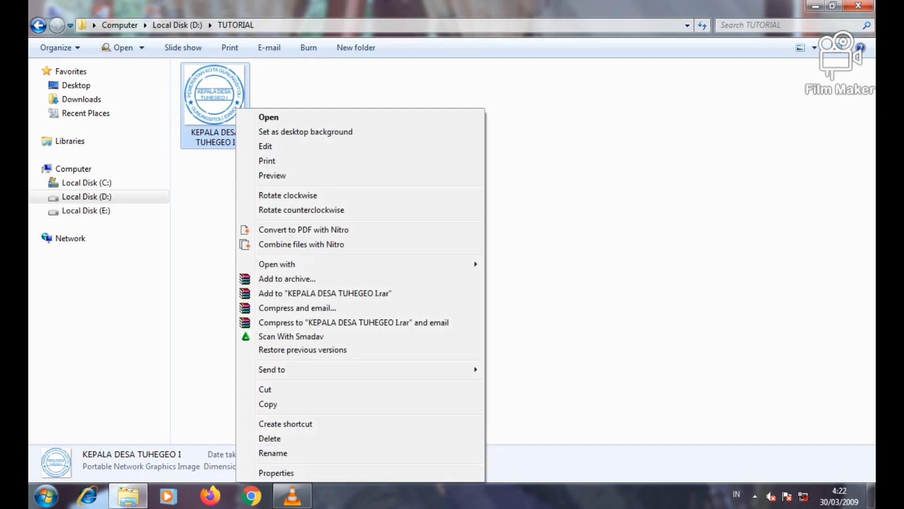
pyautogui.click(273, 176)
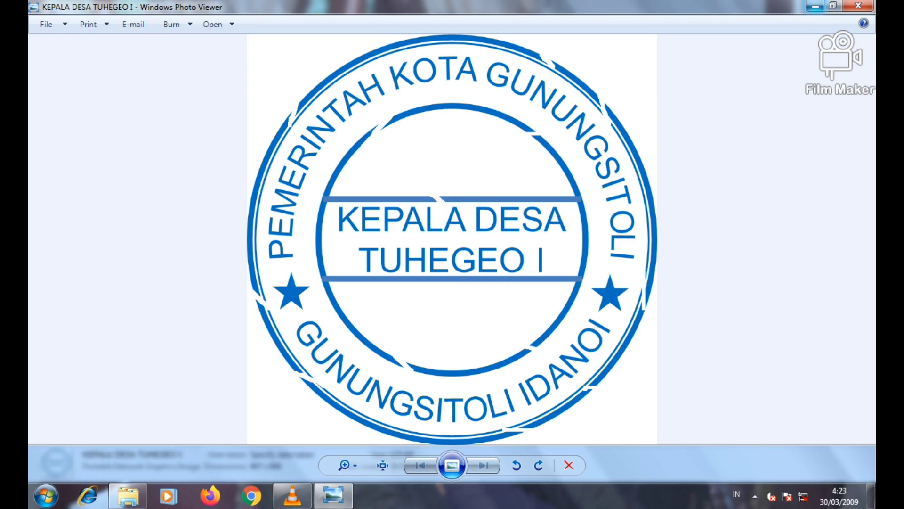
pyautogui.click(859, 5)
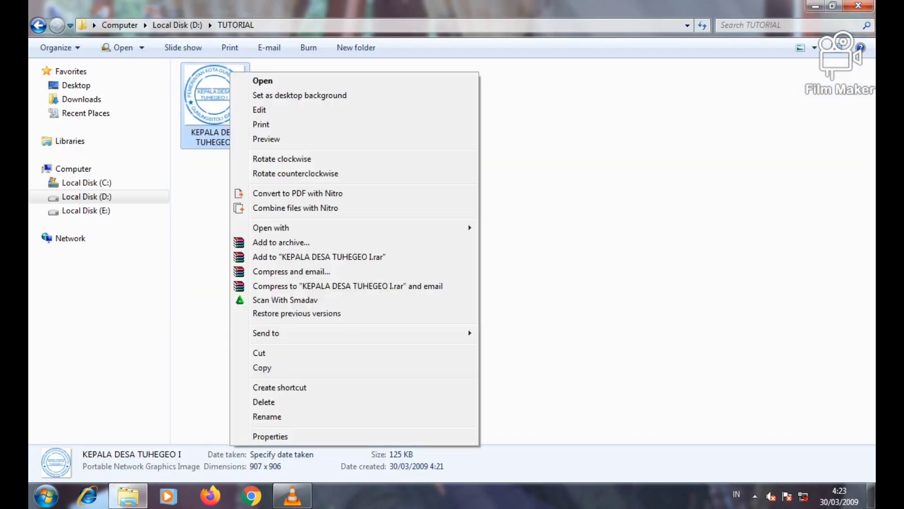
# Step: Copy the stamp picture and open the document TATA TERTIB BPD DESA TUHEGEO I clear from Local Disk (D:) in Word
pyautogui.click(261, 367)
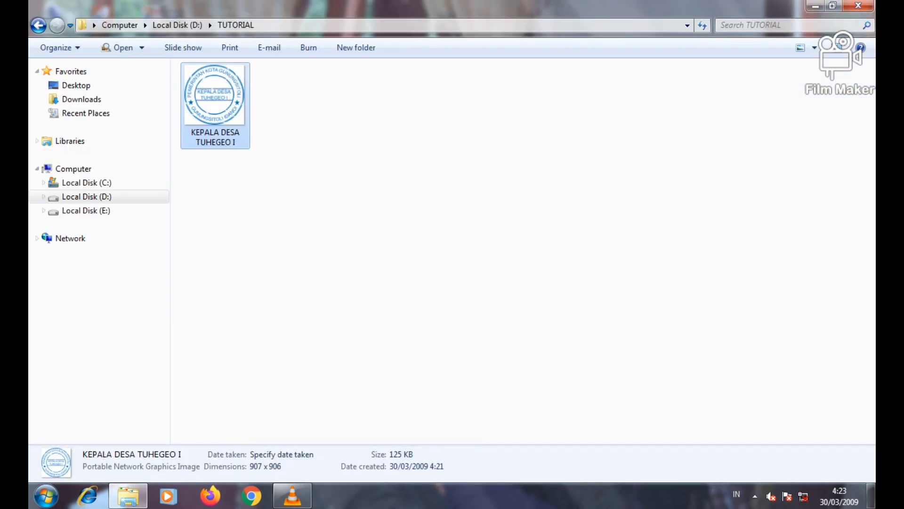
pyautogui.click(87, 197)
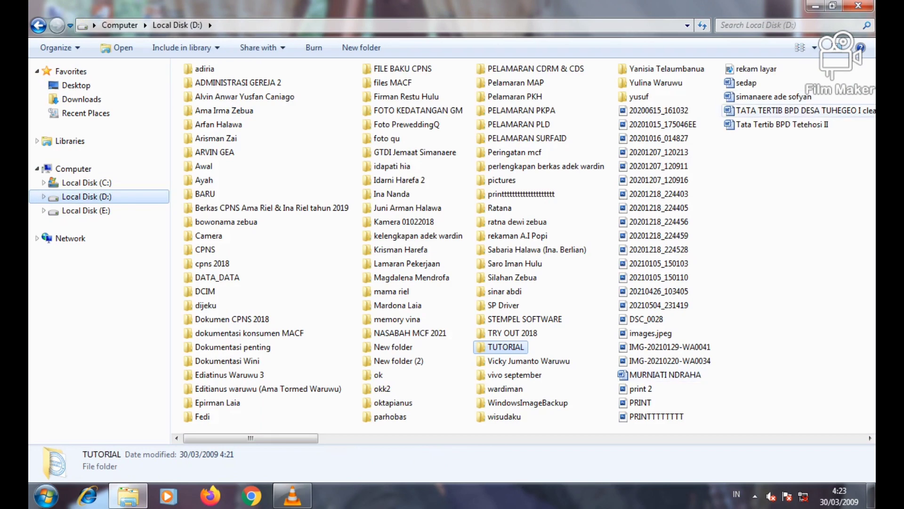
pyautogui.click(777, 110)
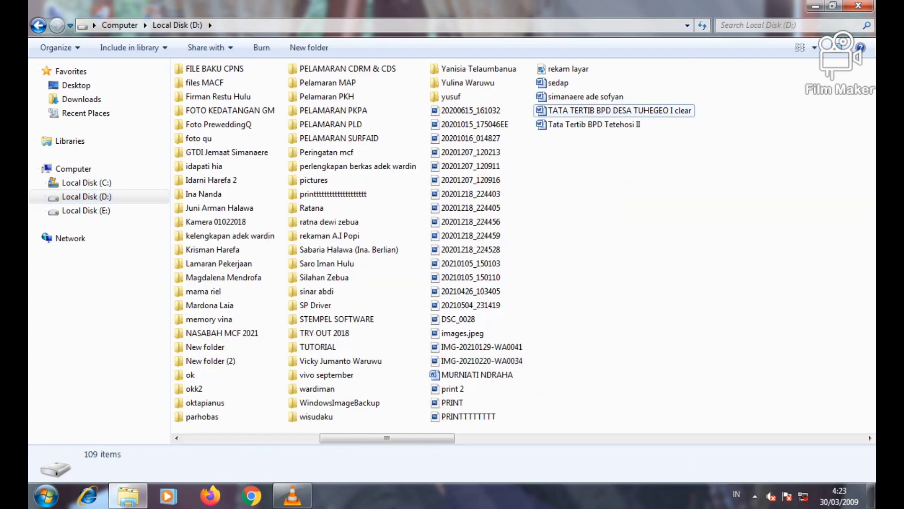
pyautogui.click(612, 110)
pyautogui.press('Return')
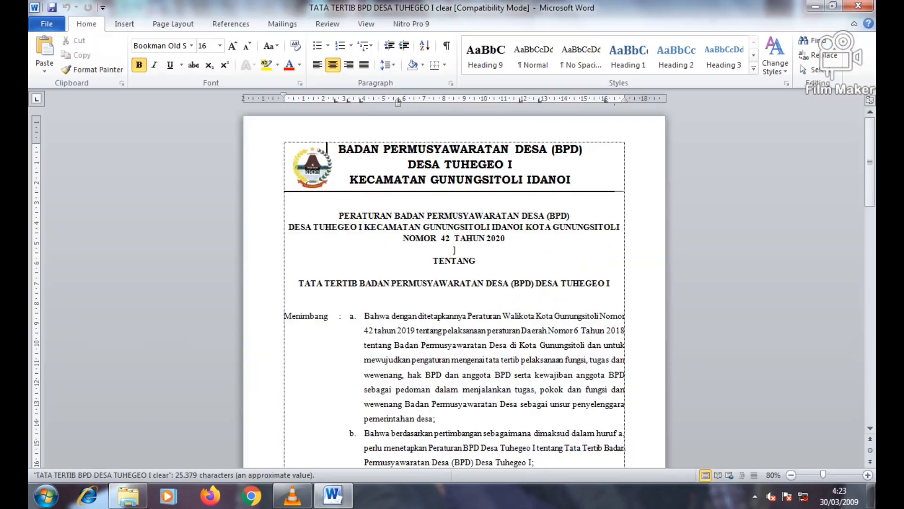
# Step: Delete the existing stamp picture from the signature block on the document's last page
pyautogui.moveTo(870, 162); pyautogui.dragTo(870, 415)
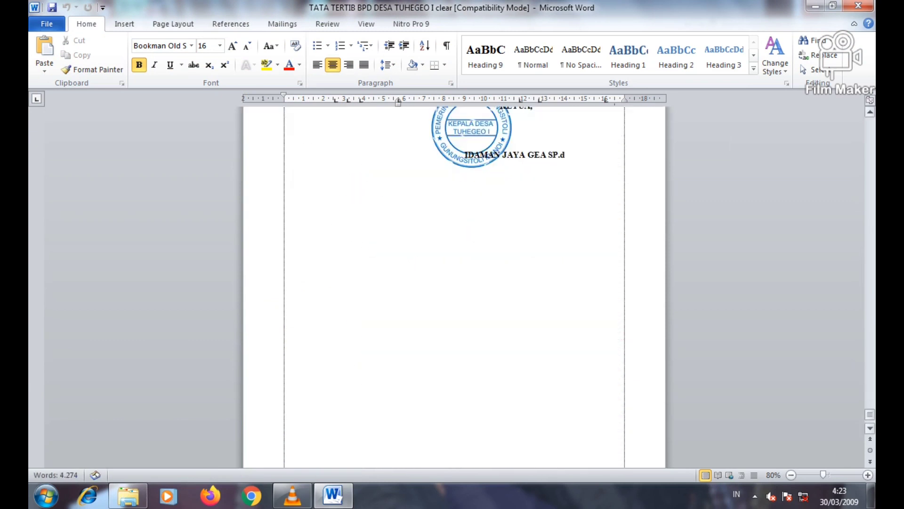
pyautogui.moveTo(870, 384); pyautogui.dragTo(870, 417)
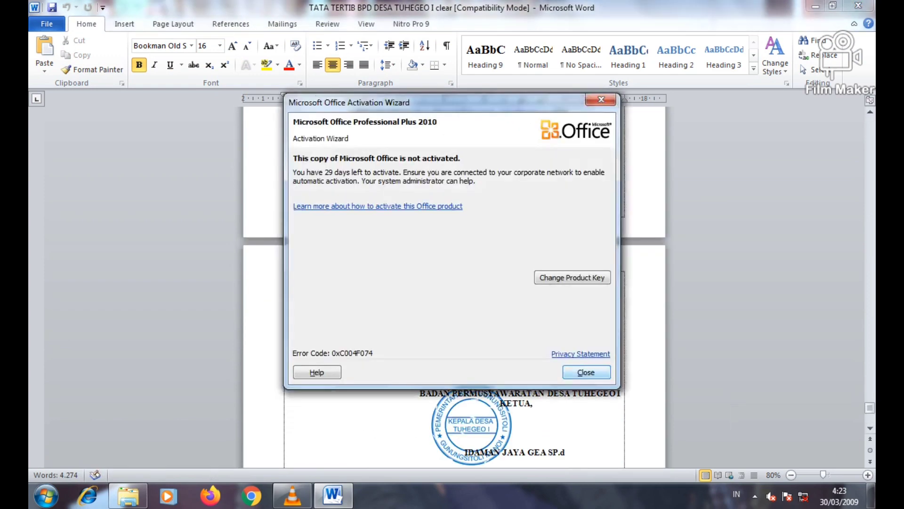
pyautogui.press('Escape')
pyautogui.click(470, 424)
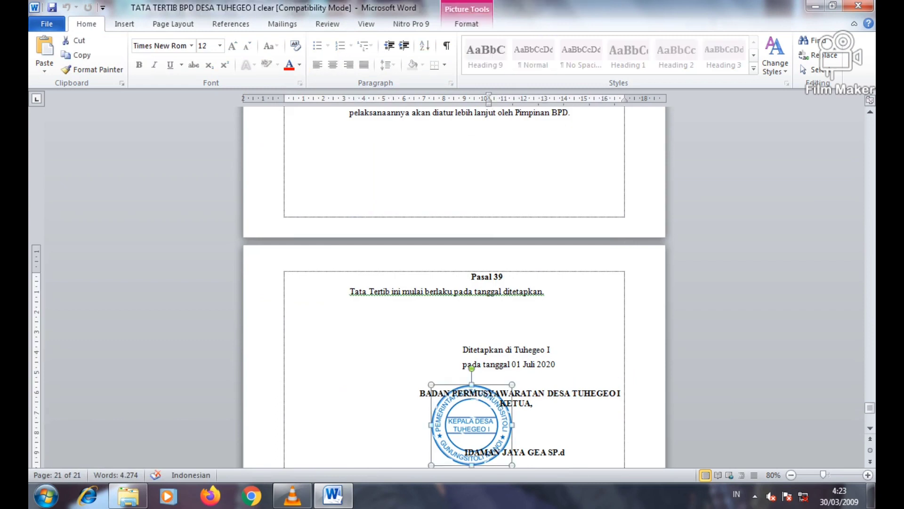
pyautogui.press('Delete')
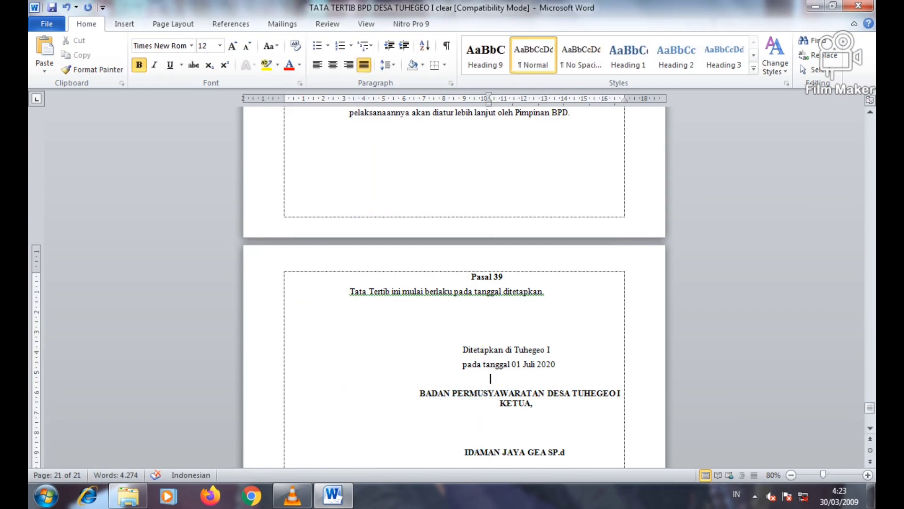
# Step: Paste the copied stamp picture after the signatory's name in the signature block
pyautogui.scroll(-3, 455, 287)
pyautogui.click(565, 349)
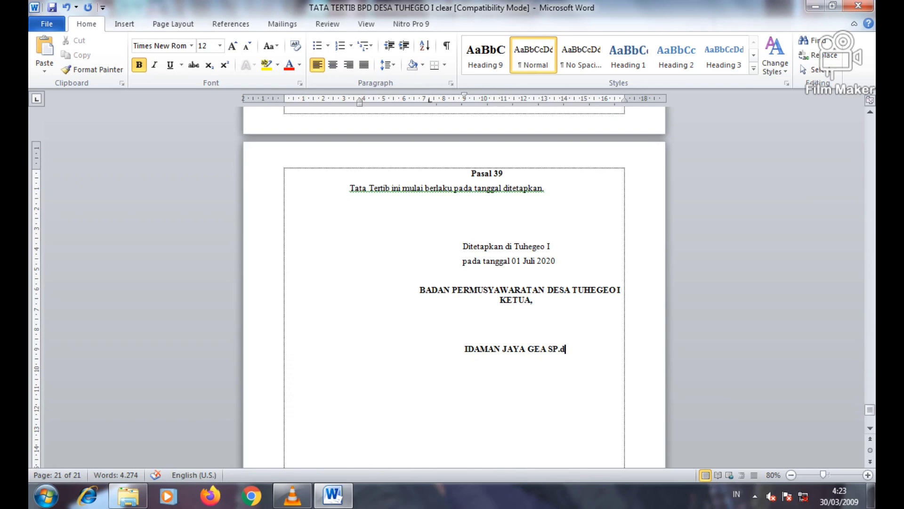
pyautogui.hotkey('ctrl', 'd')
pyautogui.click(554, 386)
pyautogui.click(128, 496)
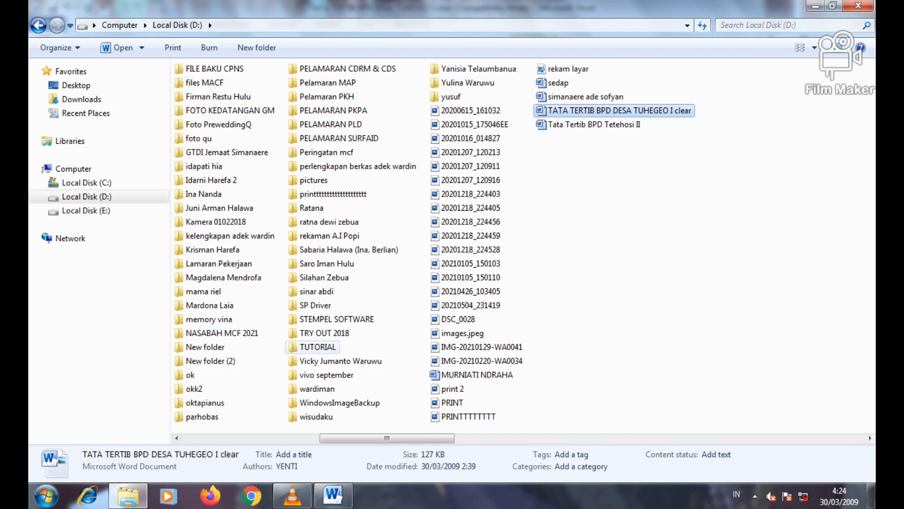
pyautogui.click(318, 347)
pyautogui.press('Return')
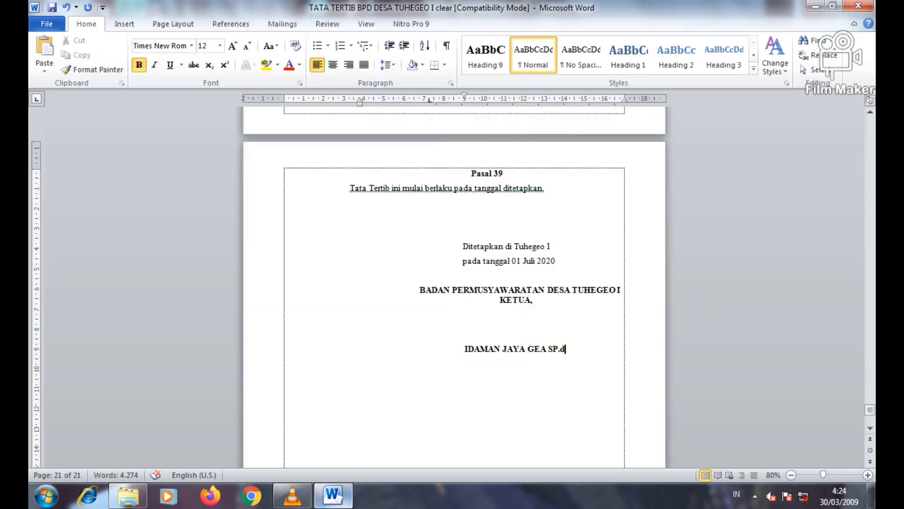
pyautogui.click(333, 494)
pyautogui.hotkey('ctrl', 'v')
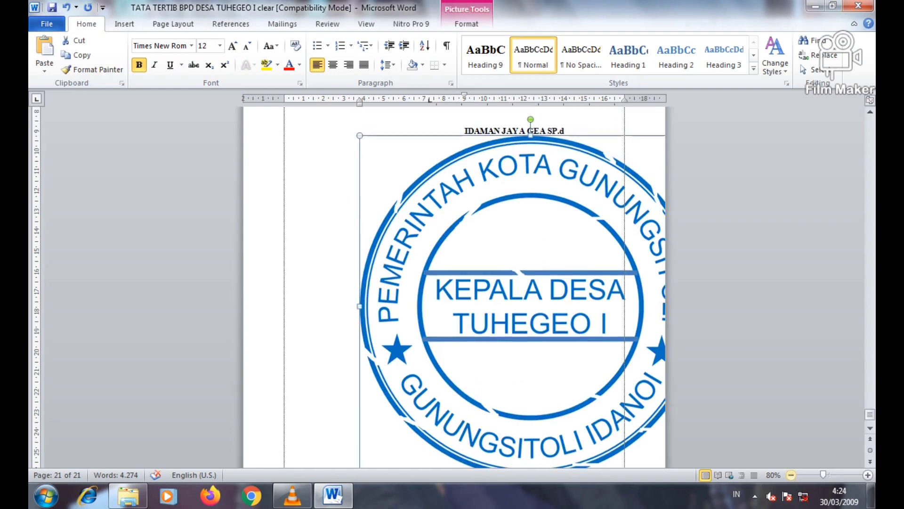
# Step: Resize the pasted stamp picture to about 4 cm in height and width
pyautogui.click(791, 475)
pyautogui.click(791, 475)
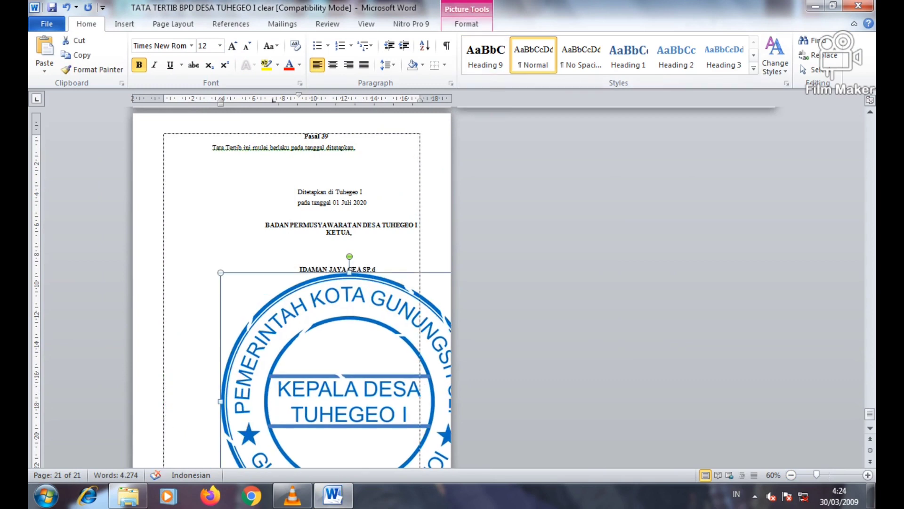
pyautogui.click(466, 24)
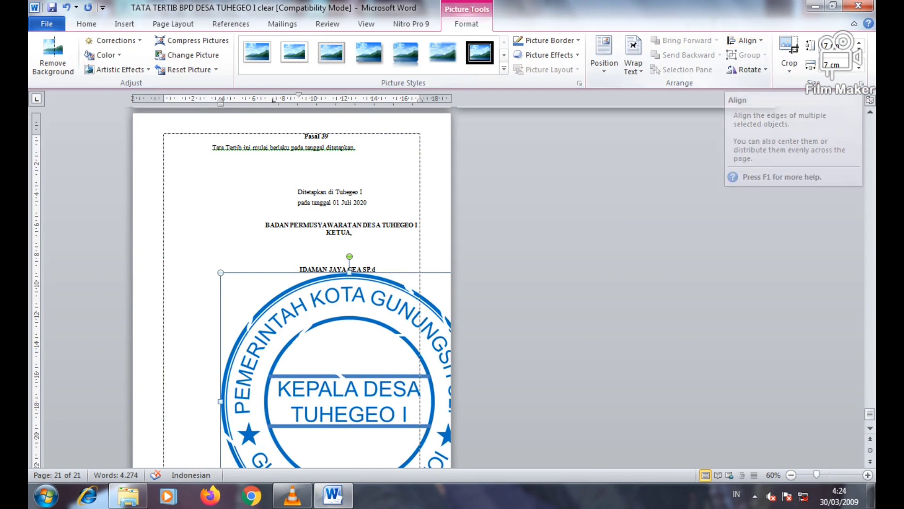
pyautogui.moveTo(830, 45); pyautogui.dragTo(821, 45)
pyautogui.press('BackSpace')
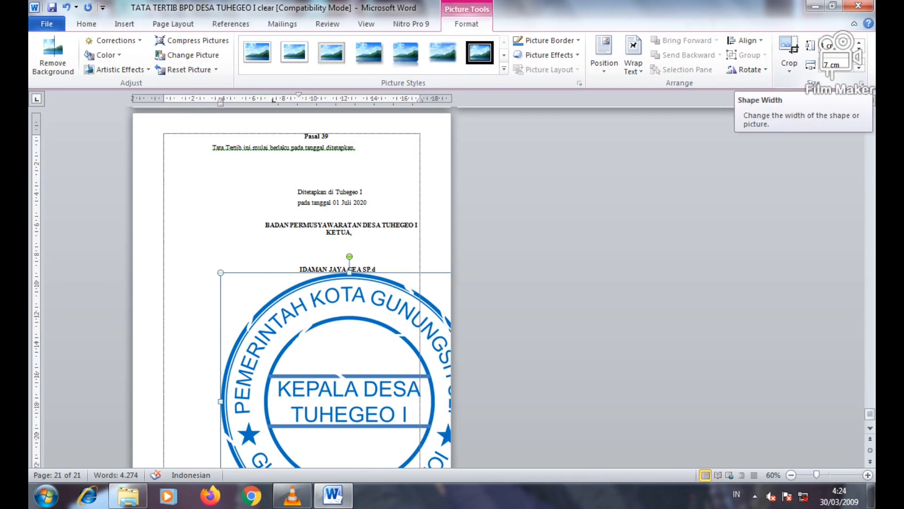
pyautogui.click(830, 65)
pyautogui.moveTo(830, 65); pyautogui.dragTo(822, 65)
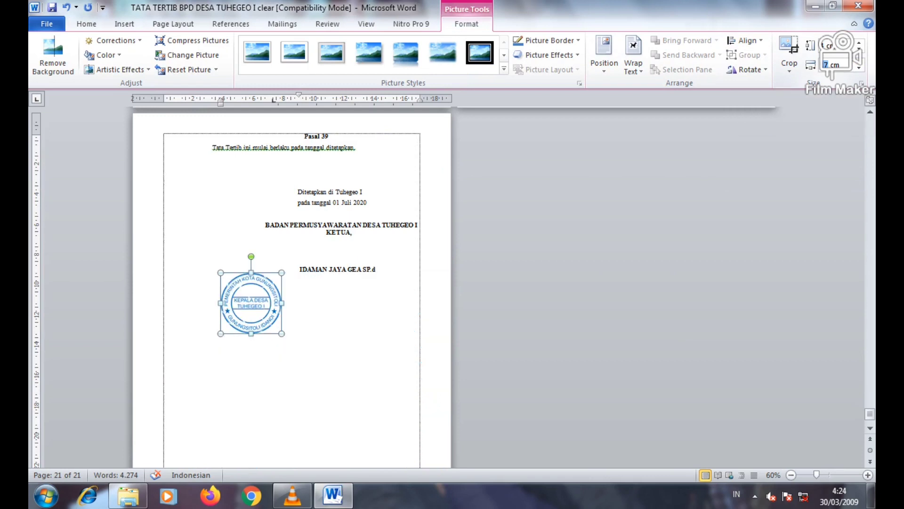
pyautogui.press('BackSpace')
pyautogui.click(301, 330)
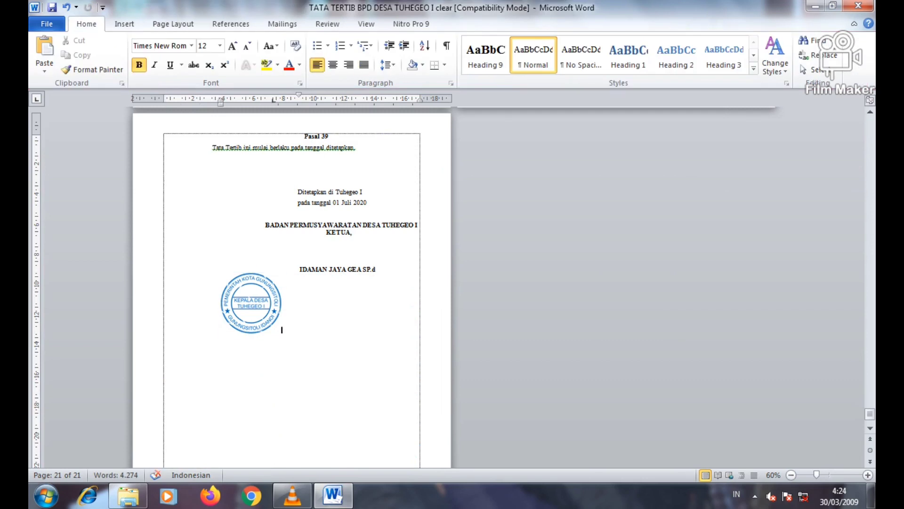
# Step: Set the stamp picture's text wrapping to In Front of Text and move it over the left part of the signature block, overlapping the signatory's name
pyautogui.click(264, 313)
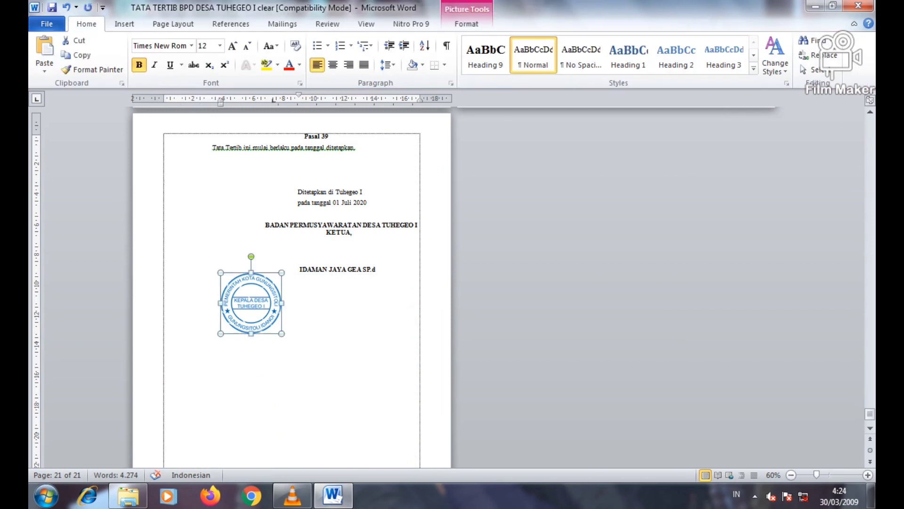
pyautogui.click(466, 24)
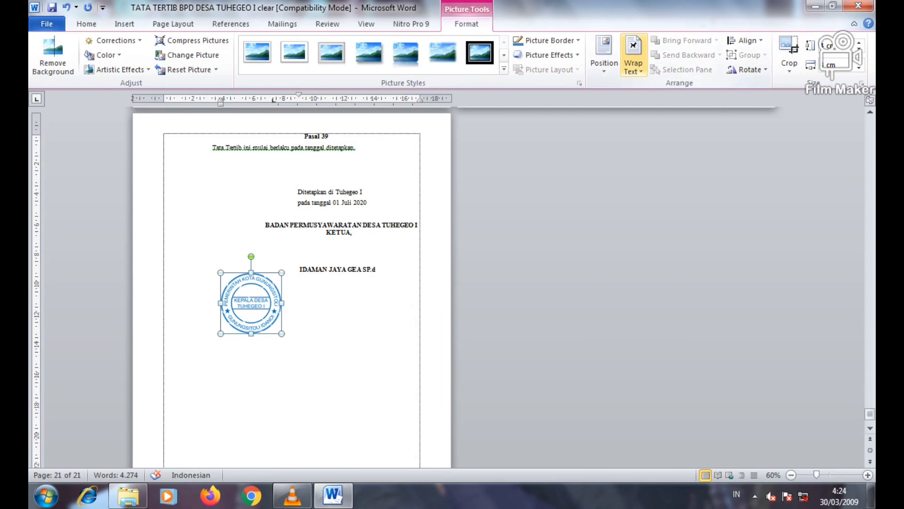
pyautogui.click(633, 66)
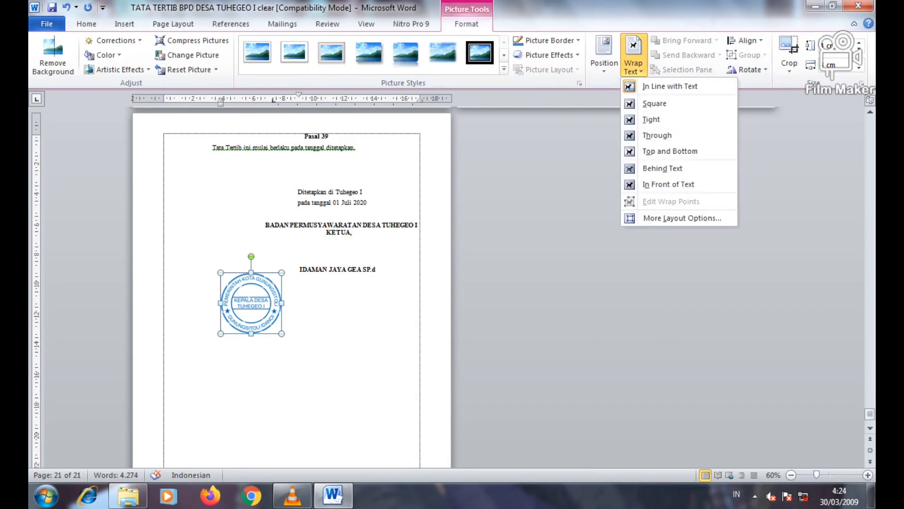
pyautogui.click(663, 168)
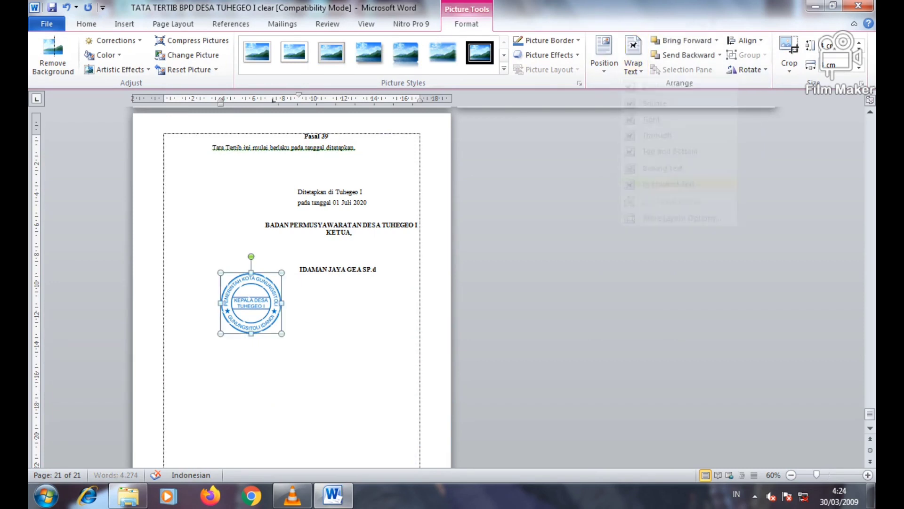
pyautogui.moveTo(251, 303)
pyautogui.mouseDown()
pyautogui.moveTo(264, 264)
pyautogui.moveTo(300, 243)
pyautogui.mouseUp()
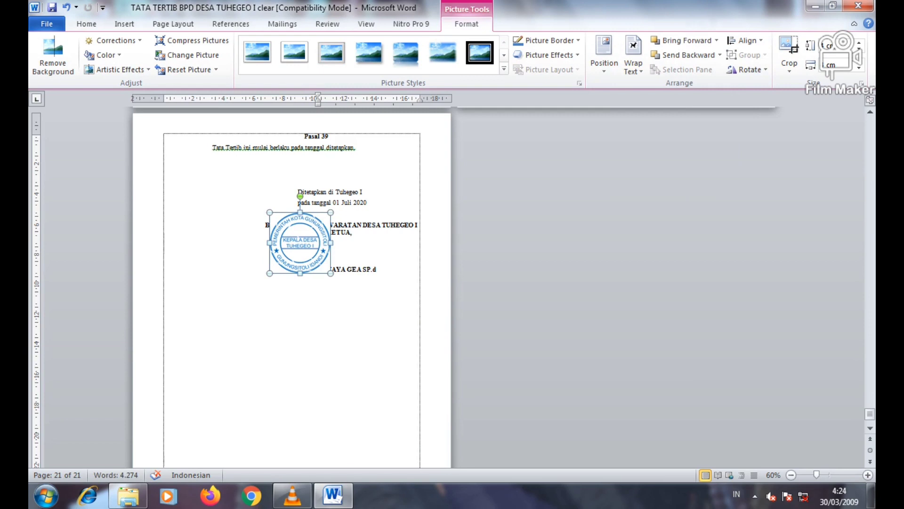
# Step: Change the stamp picture's text wrapping to Behind Text and deselect the picture
pyautogui.click(633, 59)
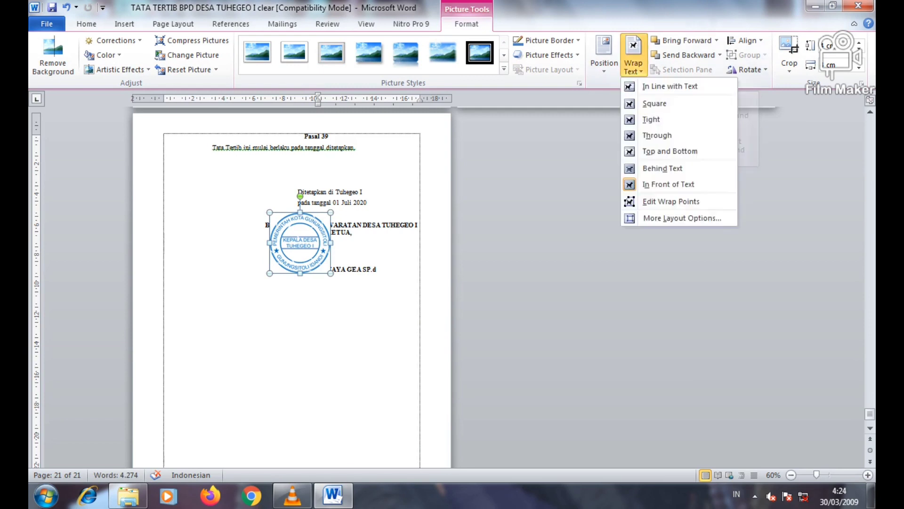
pyautogui.click(662, 168)
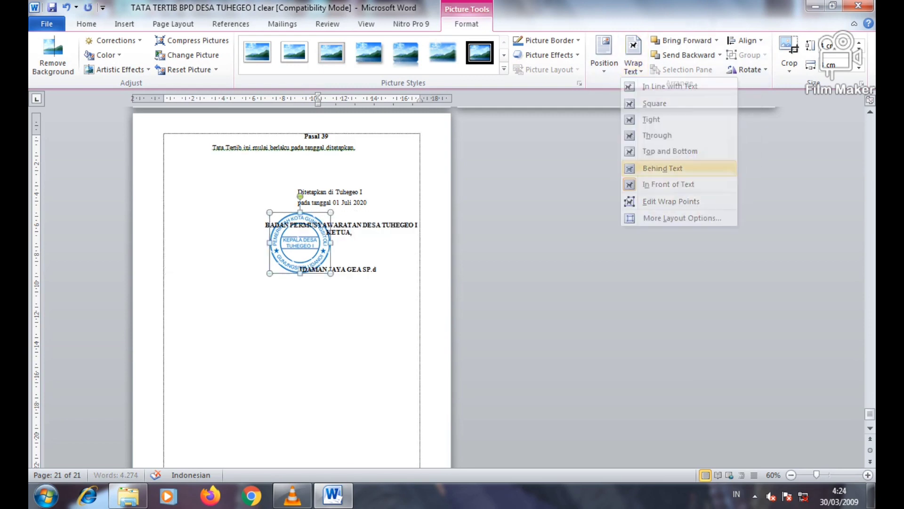
pyautogui.click(395, 292)
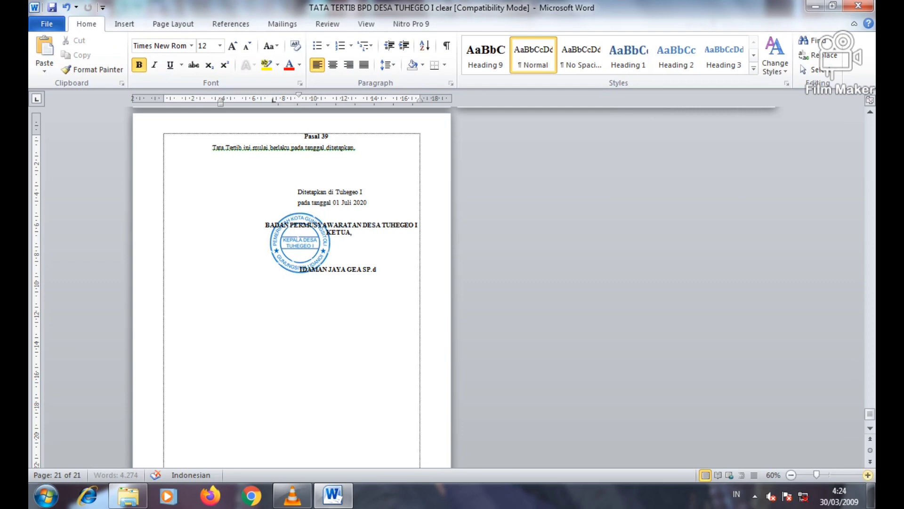
pyautogui.click(868, 475)
pyautogui.click(868, 475)
pyautogui.click(867, 475)
pyautogui.click(868, 475)
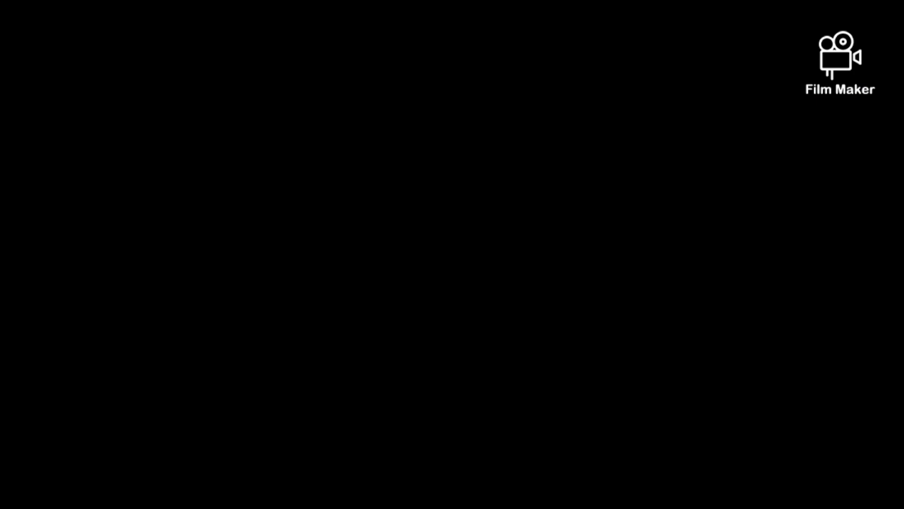